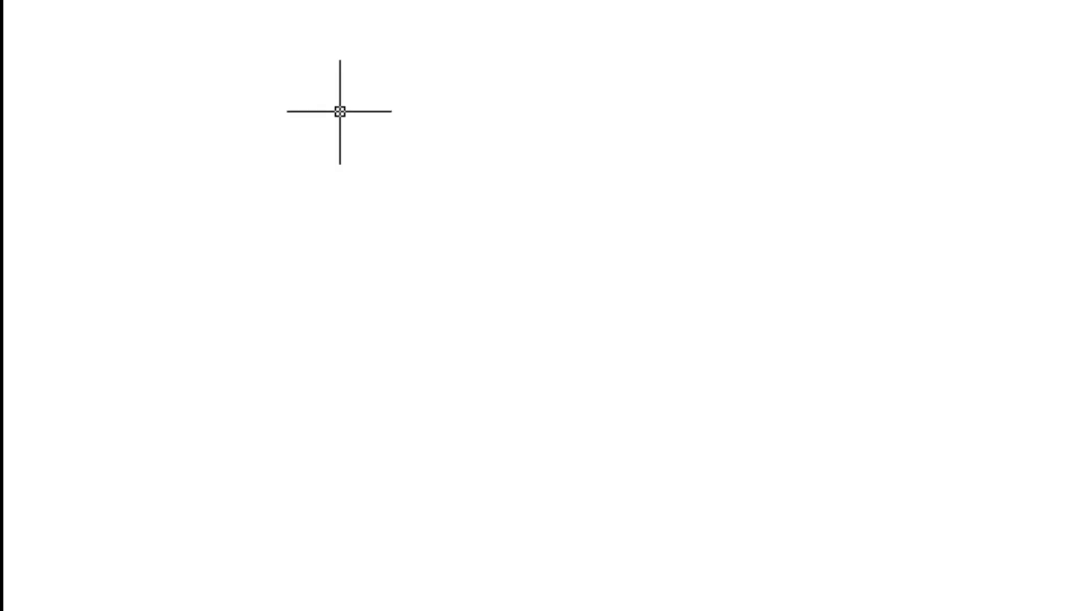
Draw the outer rectangle with ortho, using side lengths 200 and 300 and closing it.
left_click(196, 53)
left_click(877, 53)
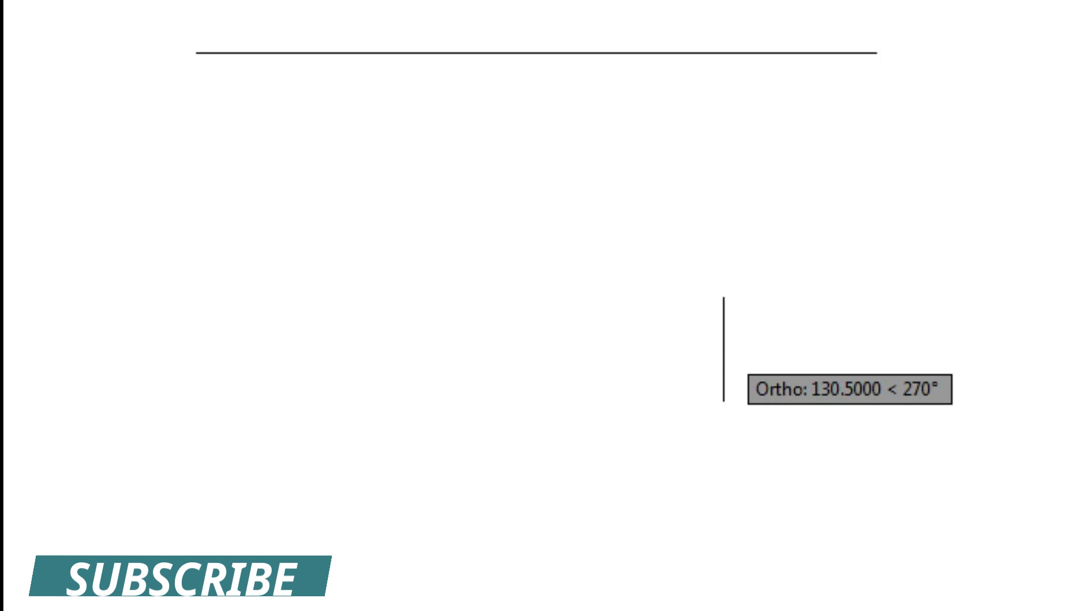
type("200")
key("Return")
type("300")
key("Return")
type("c")
key("Return")
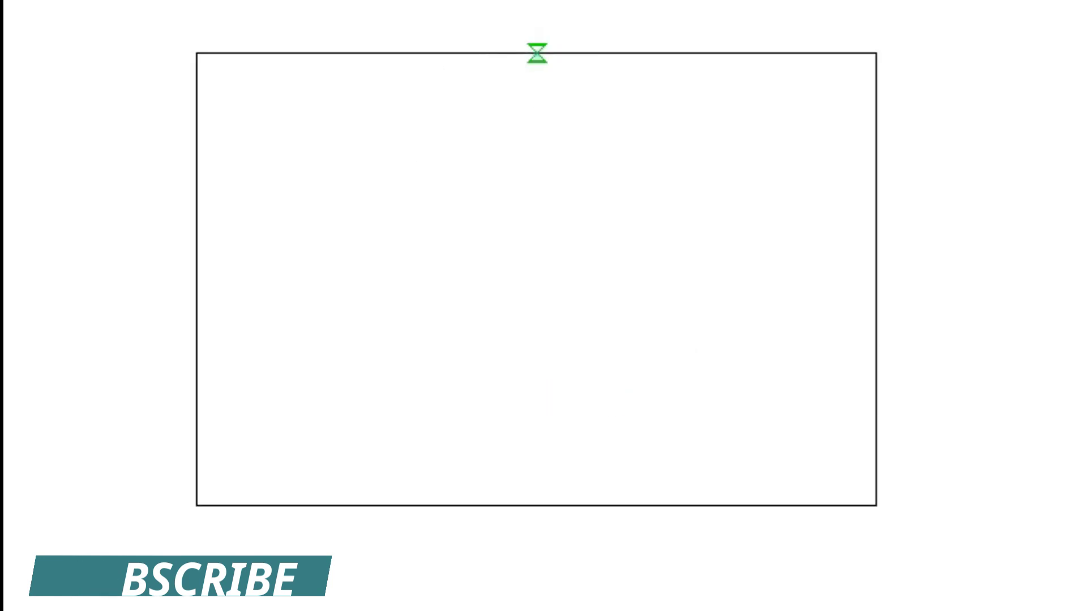
Add a vertical and a horizontal divider through the rectangle's edge midpoints.
left_click(537, 53)
left_click(538, 505)
key("Return")
left_click(197, 270)
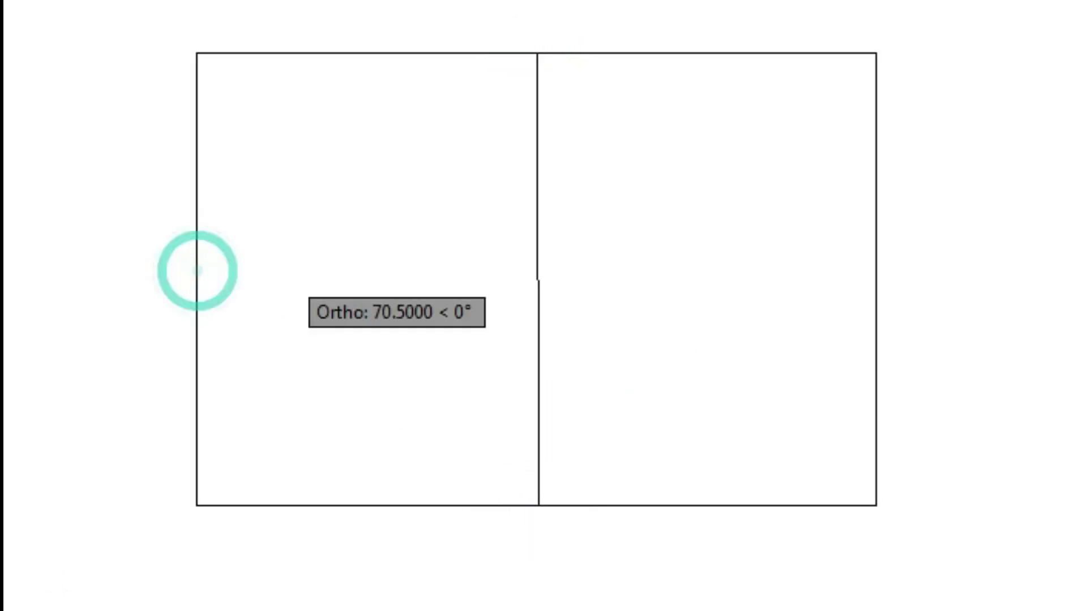
left_click(876, 268)
key("Return")
Split the lower-right half vertically and add horizontal splits in the upper-left and lower-right panels.
key("Return")
left_click(704, 506)
left_click(704, 269)
key("Return")
key("Return")
left_click(364, 270)
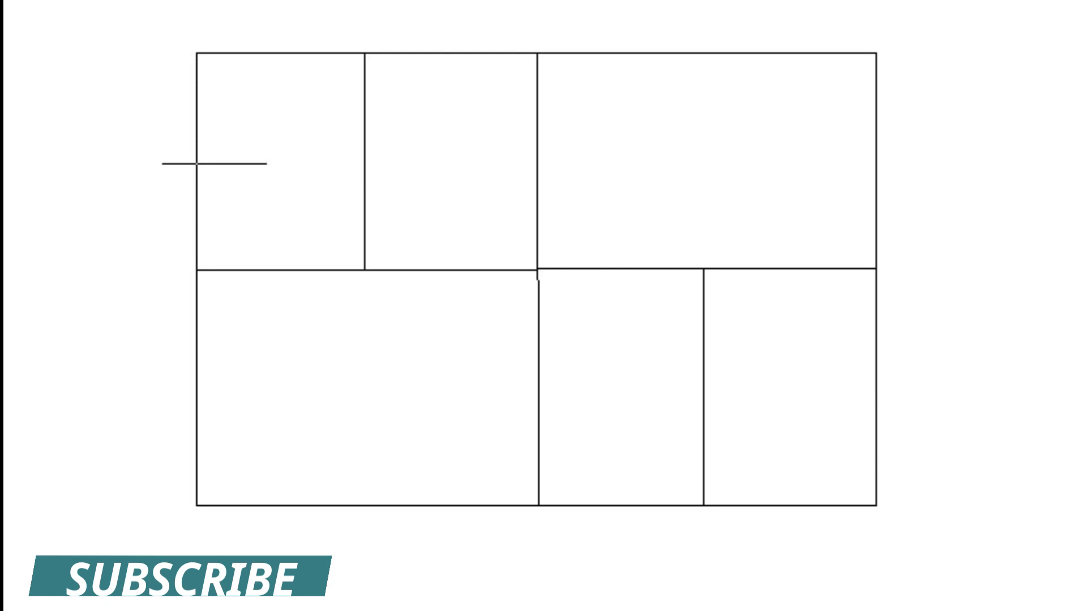
left_click(196, 162)
key("Return")
key("Return")
left_click(704, 376)
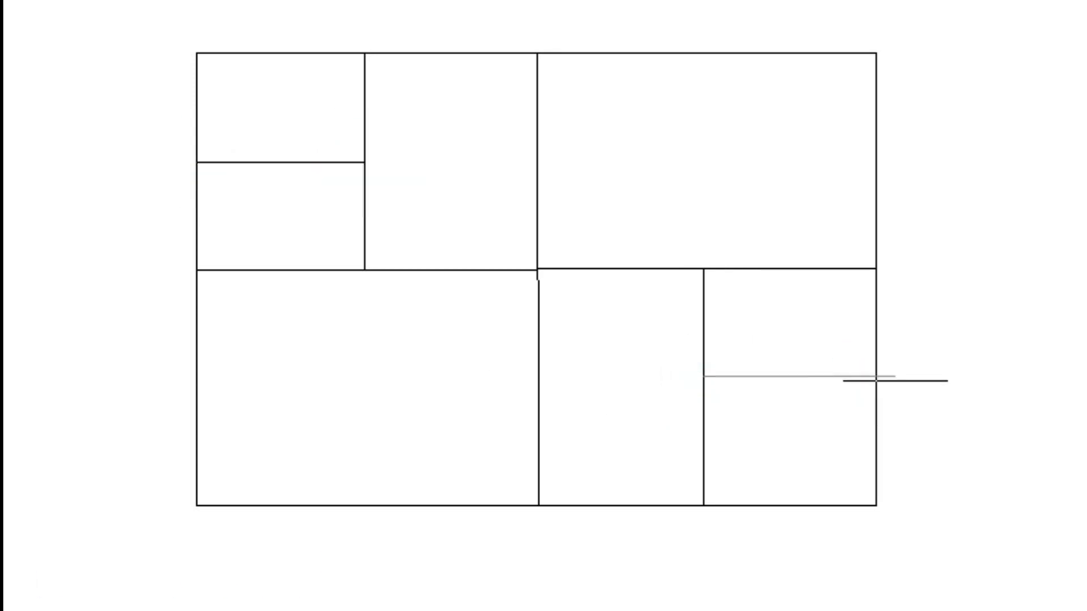
left_click(877, 376)
key("Return")
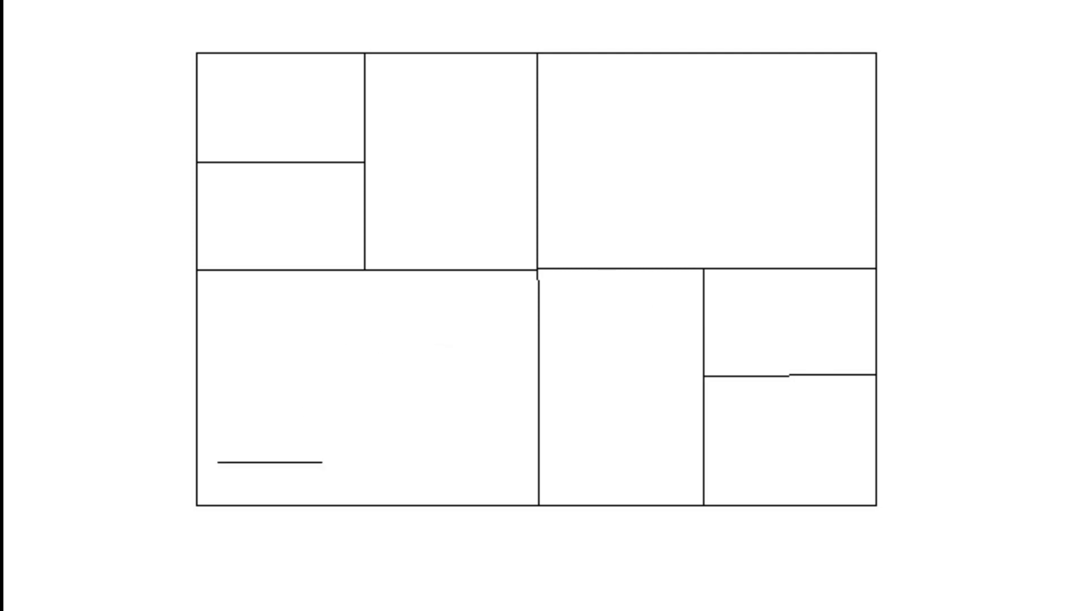
Draw the diagonal from the bottom-left corner through the centre to the top-right corner.
left_click(198, 503)
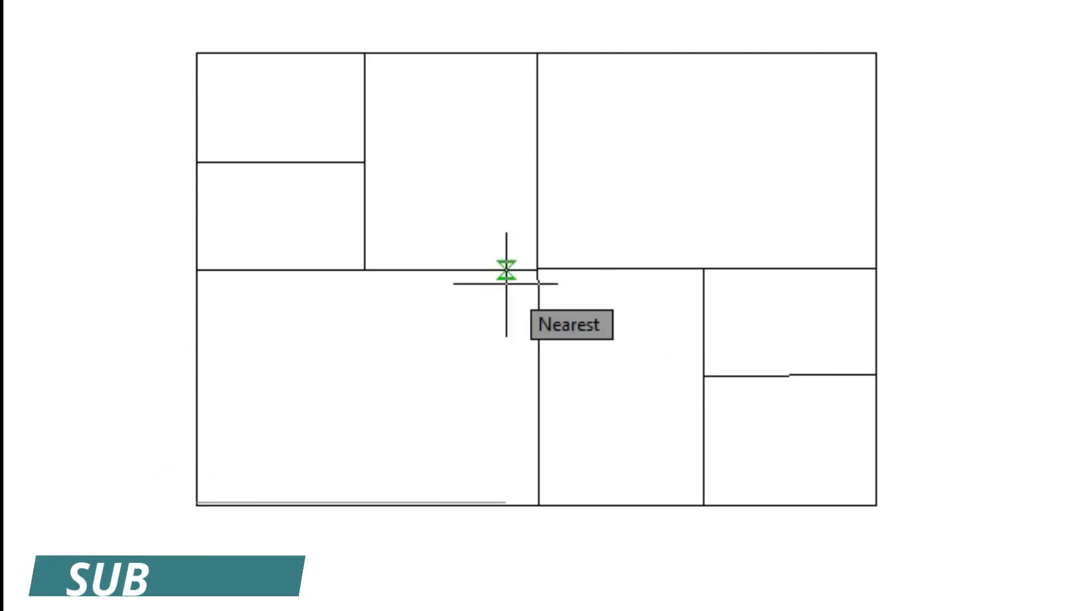
left_click(535, 270)
key("Return")
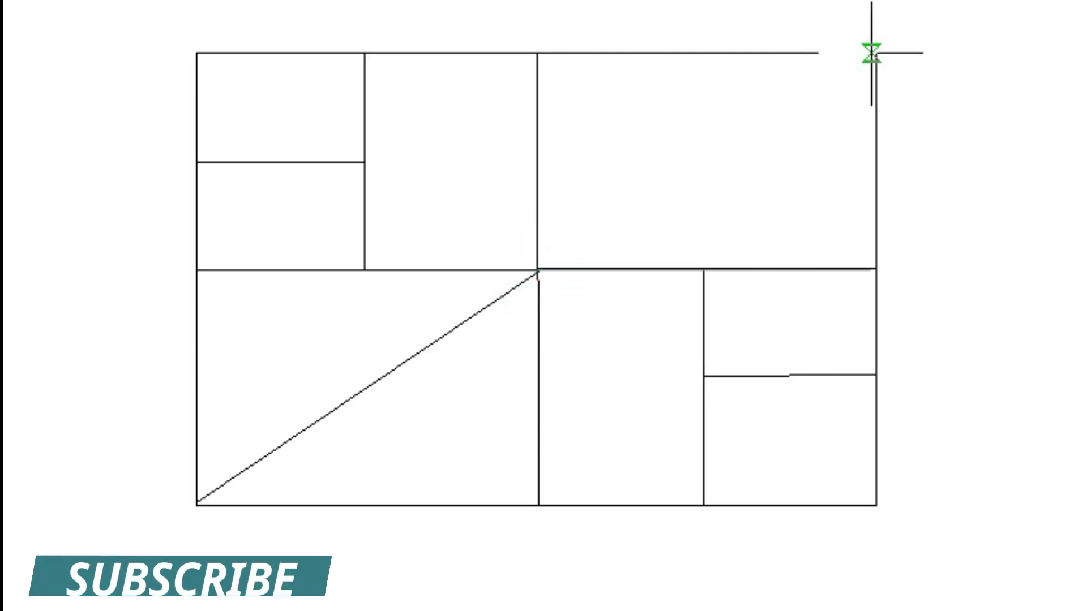
left_click(876, 53)
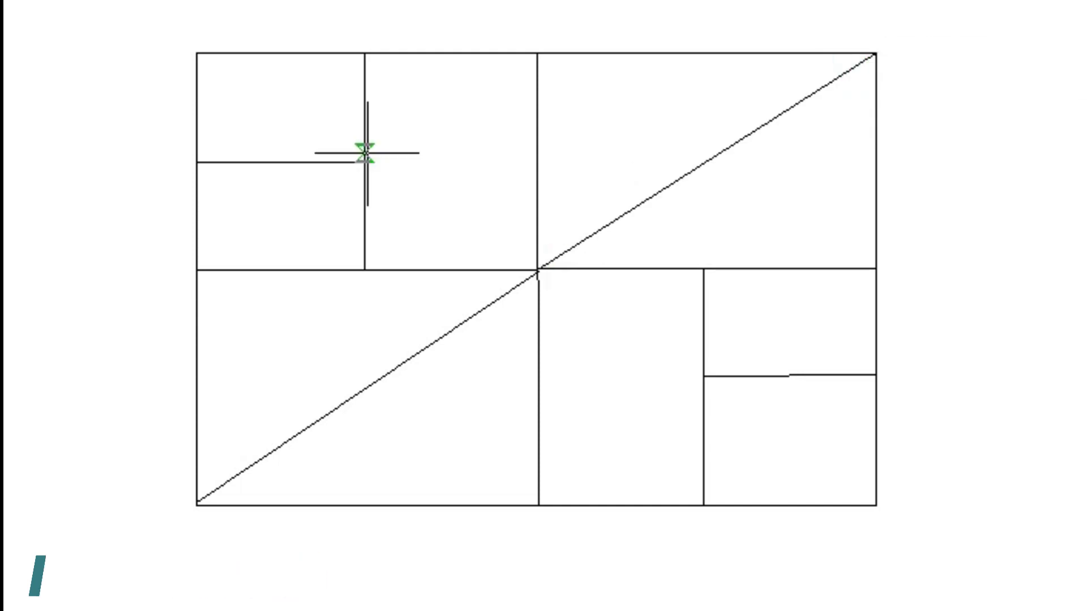
left_click(196, 161)
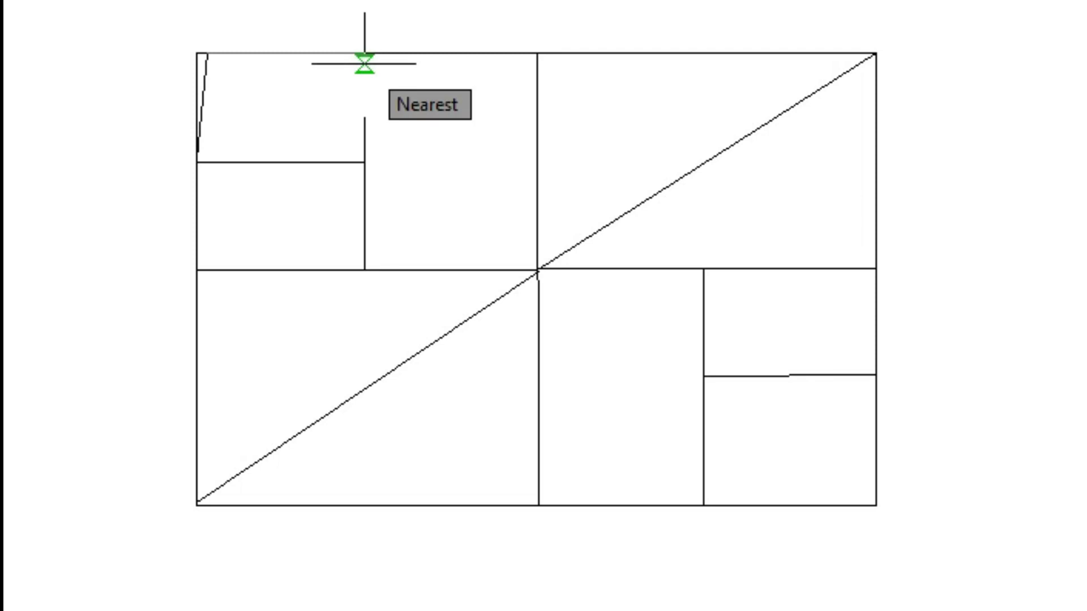
Draw the outer turns of the spiral around the top-left square's edges with Nearest snap.
left_click(352, 162)
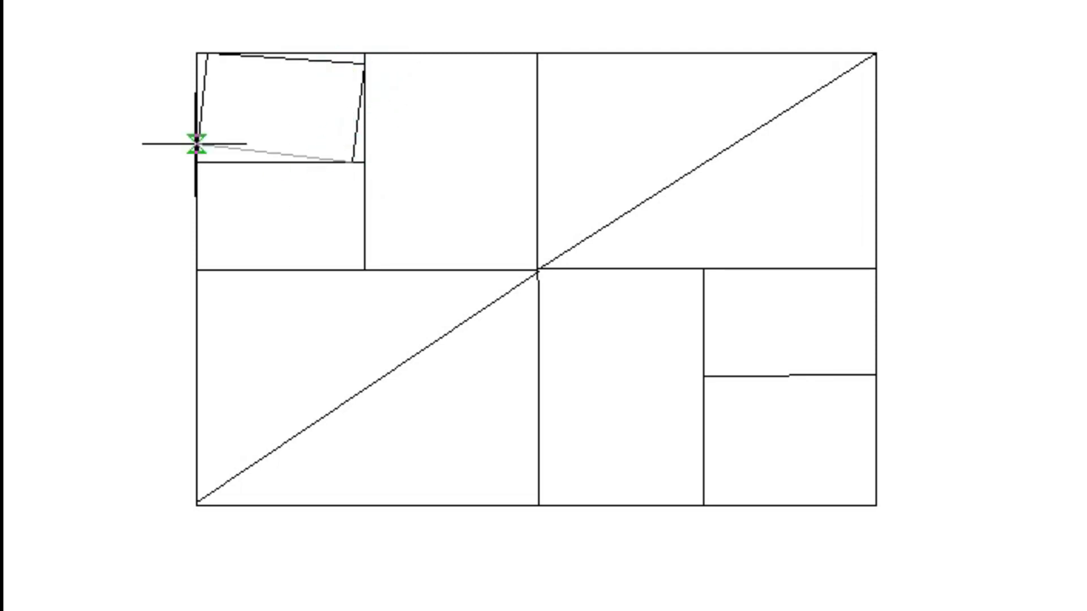
left_click(218, 54)
left_click(363, 77)
left_click(337, 161)
left_click(198, 138)
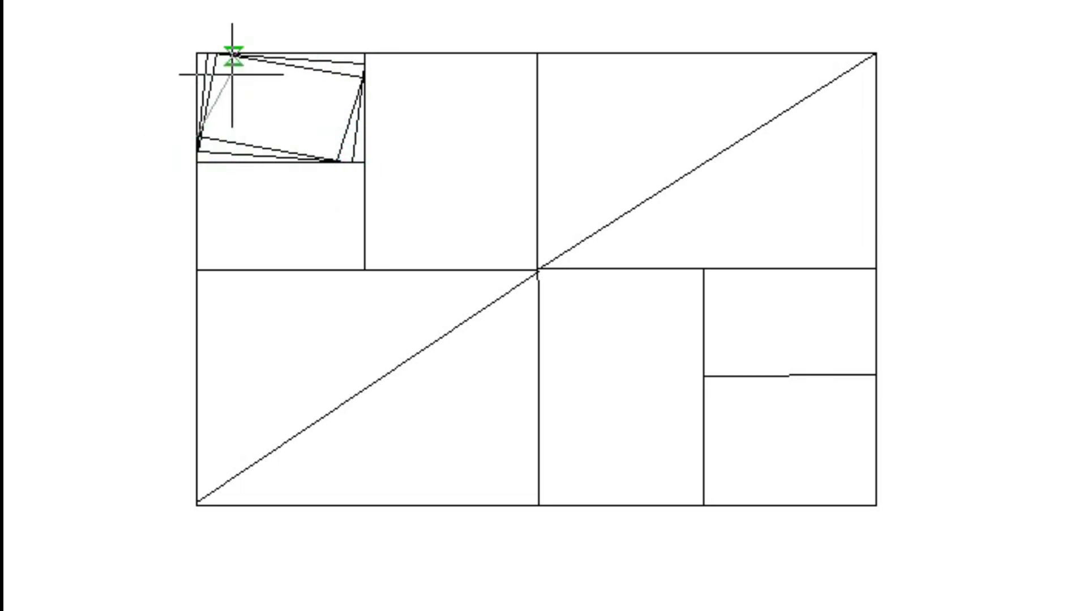
left_click(229, 54)
left_click(359, 88)
left_click(323, 161)
left_click(200, 122)
left_click(243, 58)
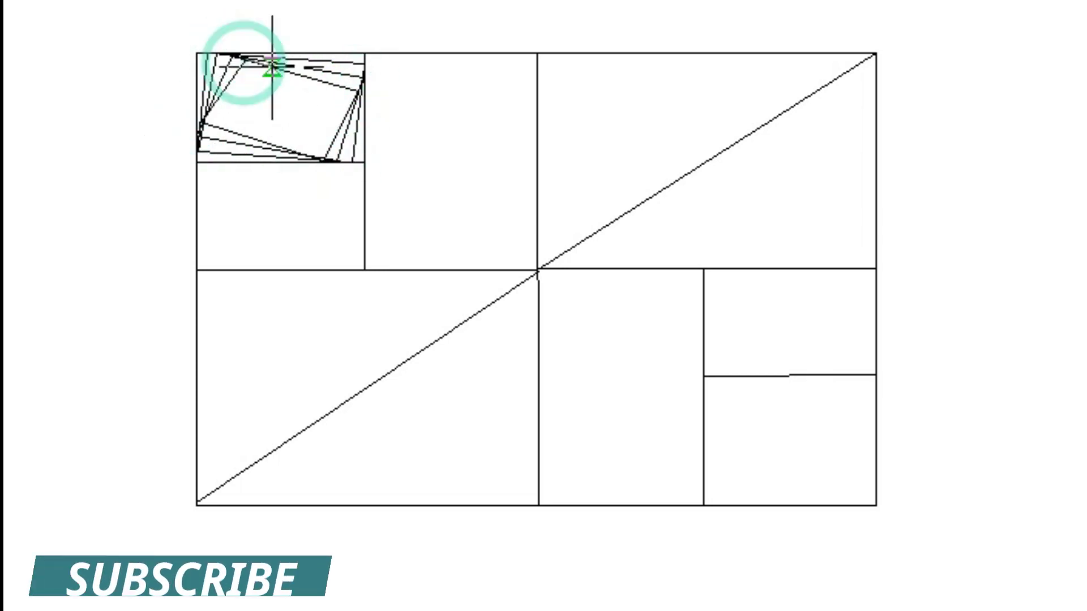
Wind the top-left spiral inward until it nearly reaches the square's centre.
left_click(351, 102)
left_click(309, 157)
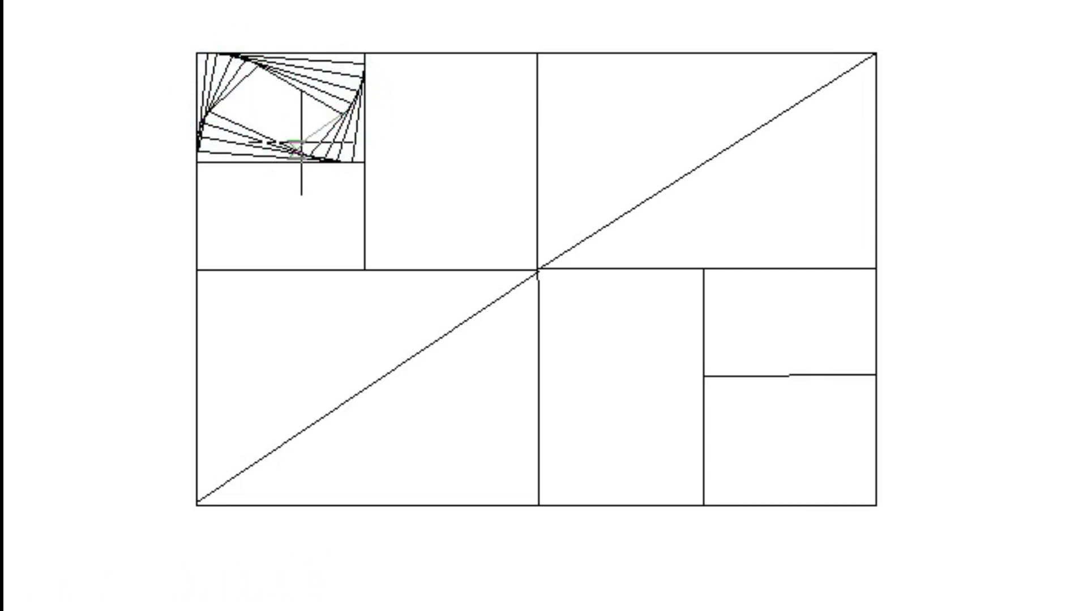
left_click(218, 105)
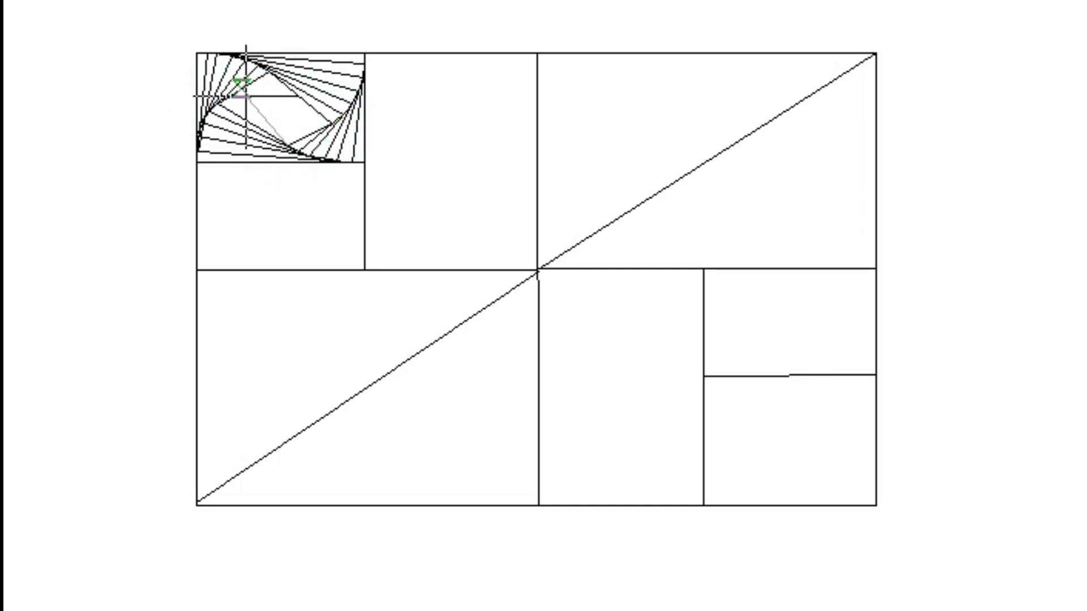
left_click(278, 81)
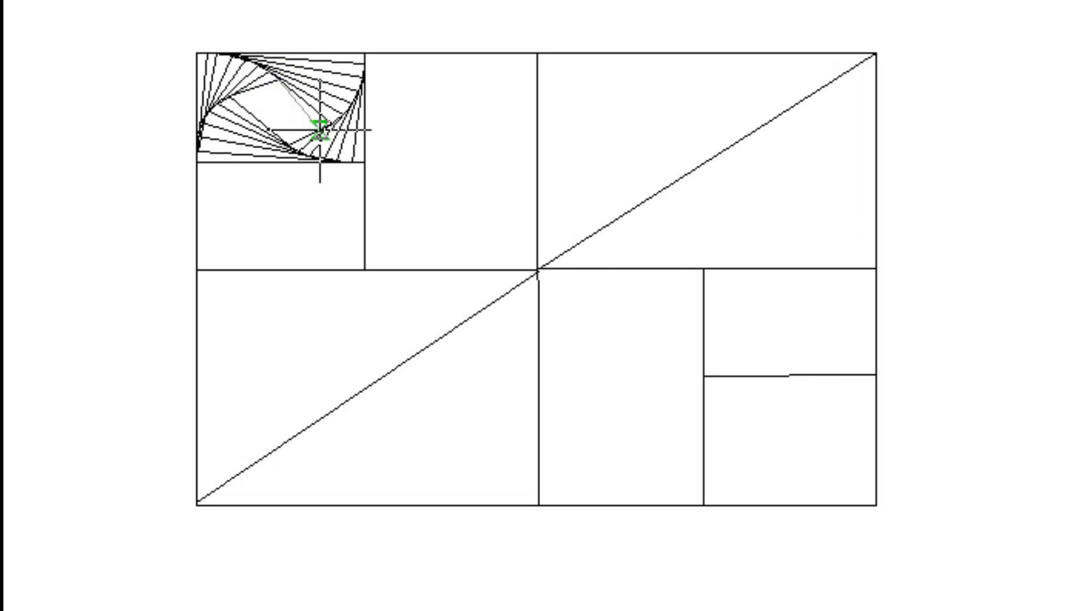
left_click(280, 137)
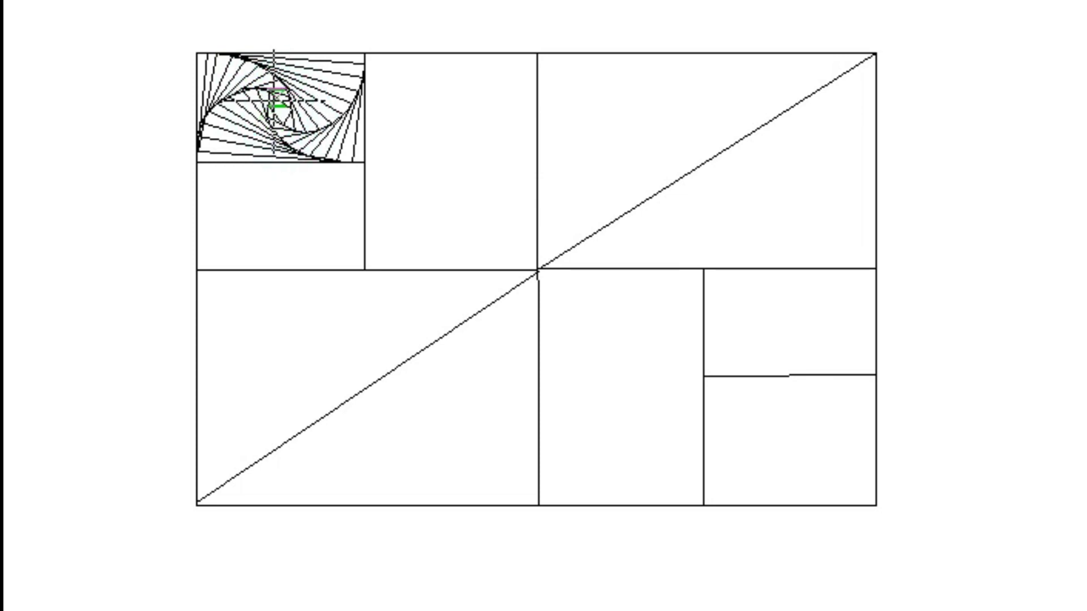
left_click(276, 112)
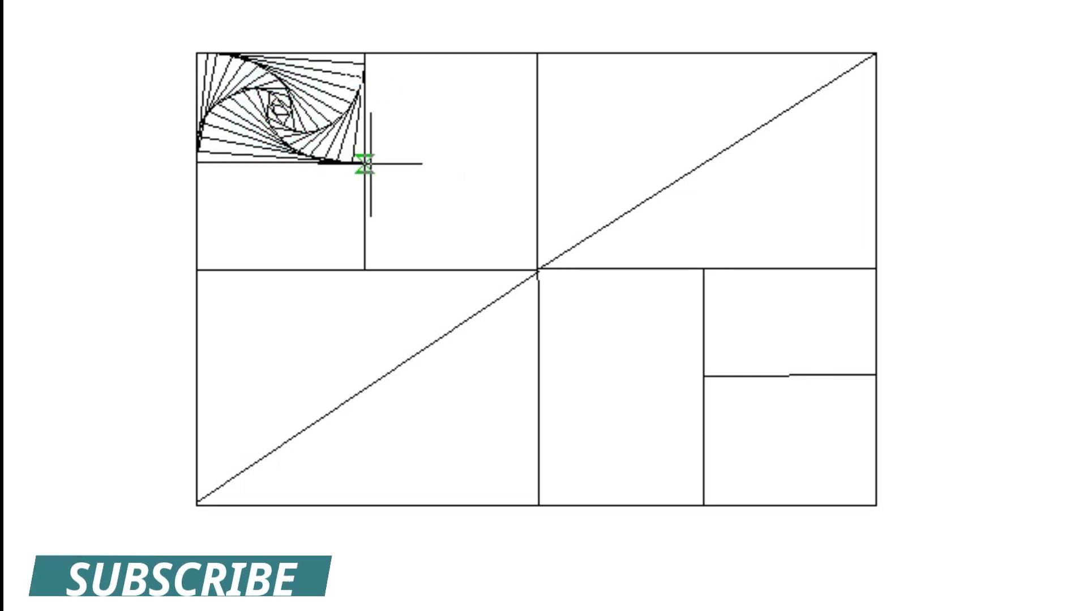
Draw the first outer turns of a spiral around the small square below.
left_click(197, 175)
left_click(205, 269)
left_click(364, 257)
left_click(352, 166)
left_click(198, 190)
left_click(219, 269)
left_click(363, 243)
left_click(339, 167)
Continue the lower spiral inward with further rotated turns.
left_click(201, 202)
left_click(235, 267)
left_click(361, 229)
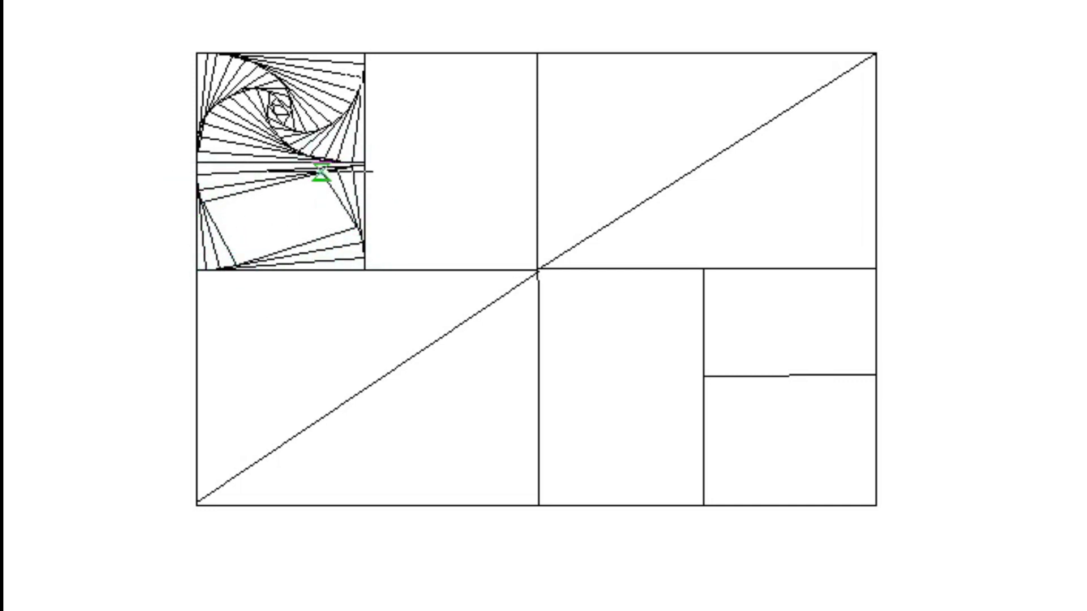
left_click(207, 210)
left_click(245, 258)
left_click(349, 217)
left_click(224, 224)
left_click(262, 253)
left_click(340, 212)
Add the small innermost segments near the lower spiral's centre and end the line.
left_click(231, 232)
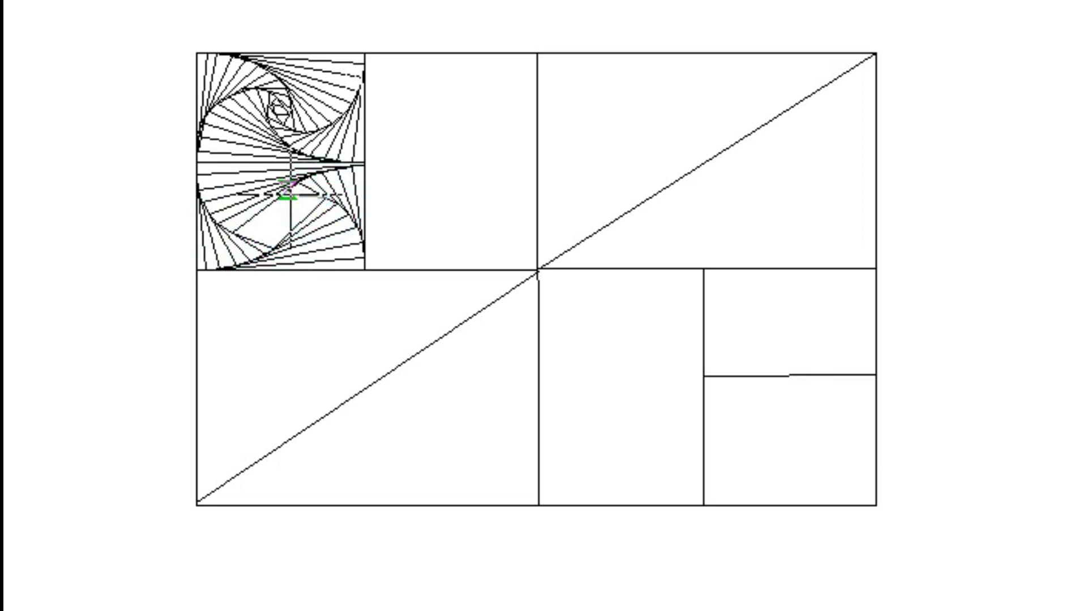
left_click(305, 187)
left_click(308, 198)
left_click(257, 236)
left_click(289, 229)
left_click(280, 206)
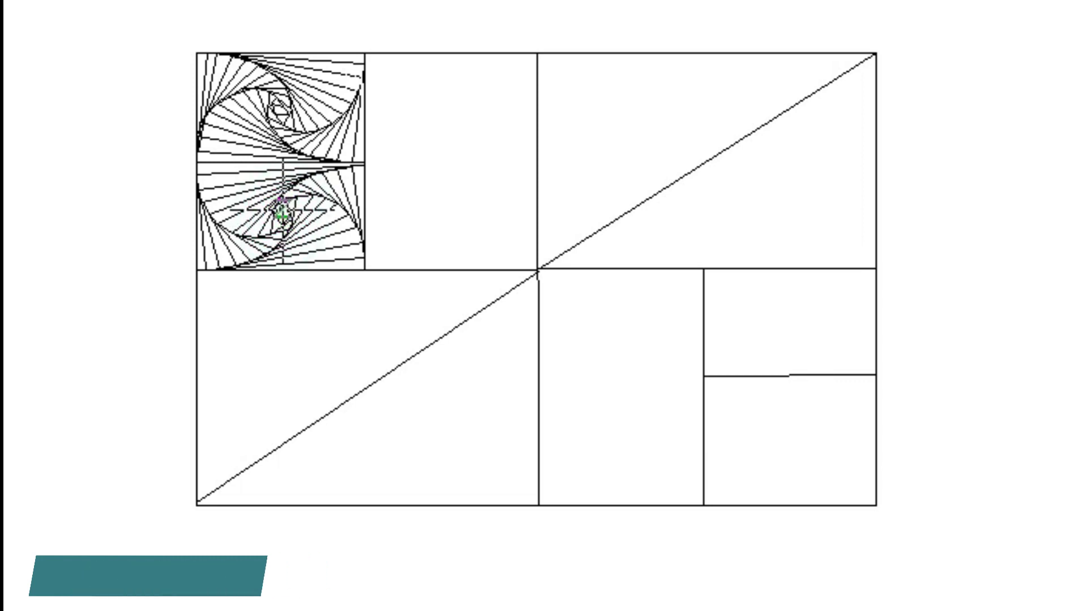
key("Escape")
Start a spiral at the bottom-right corner of the top row's second square, tracing its outer turns.
left_click(370, 267)
left_click(380, 54)
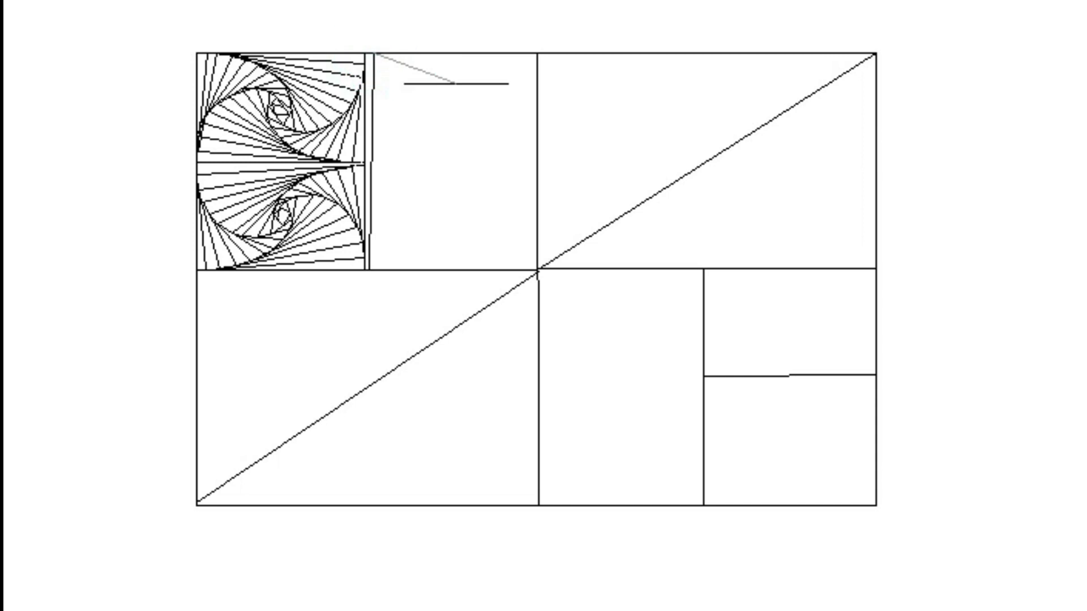
left_click(537, 68)
left_click(525, 269)
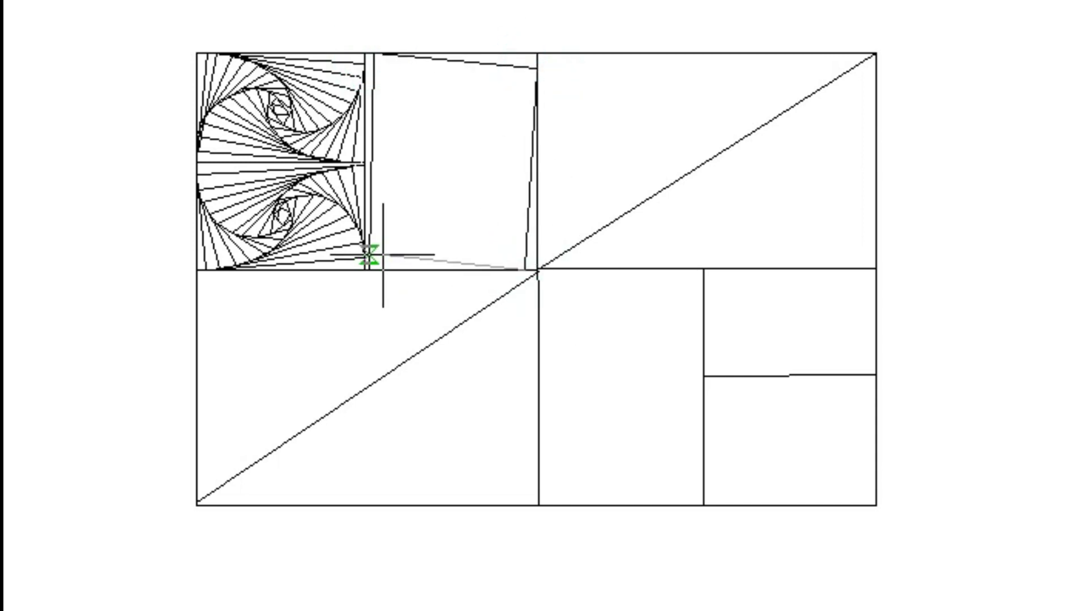
left_click(368, 256)
left_click(390, 55)
left_click(537, 84)
left_click(509, 268)
left_click(370, 242)
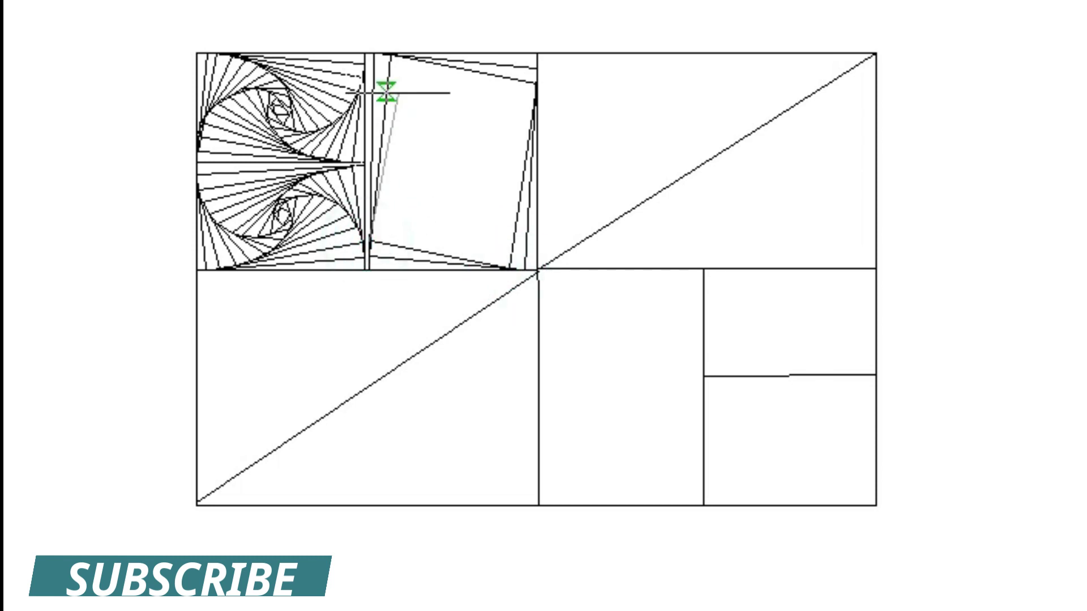
Continue the second square's spiral inward through its middle turns.
left_click(406, 56)
left_click(534, 105)
left_click(493, 265)
left_click(373, 225)
left_click(426, 63)
left_click(534, 112)
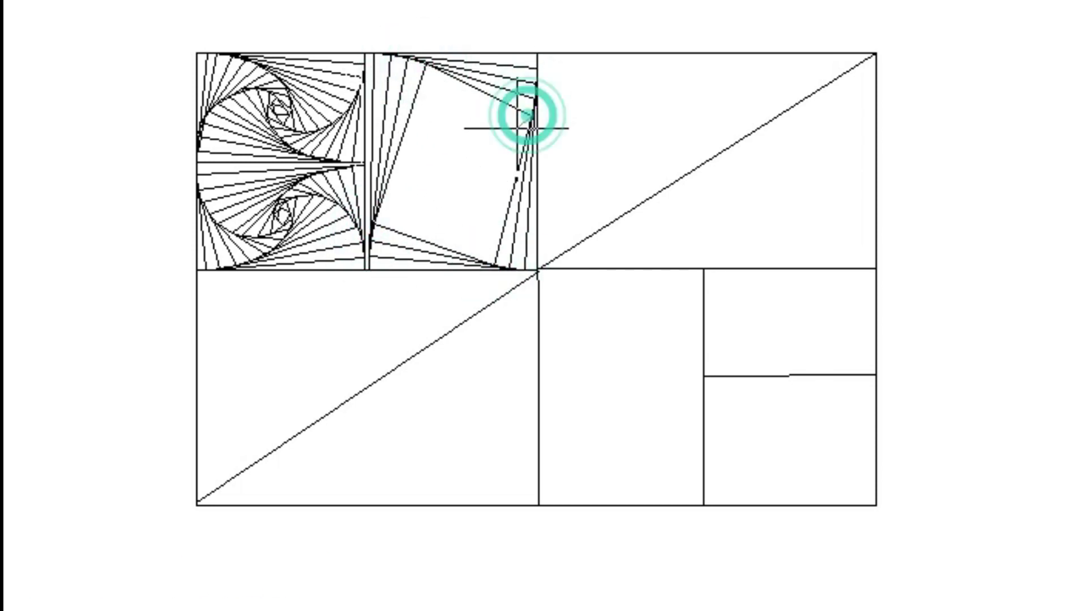
left_click(478, 261)
left_click(373, 209)
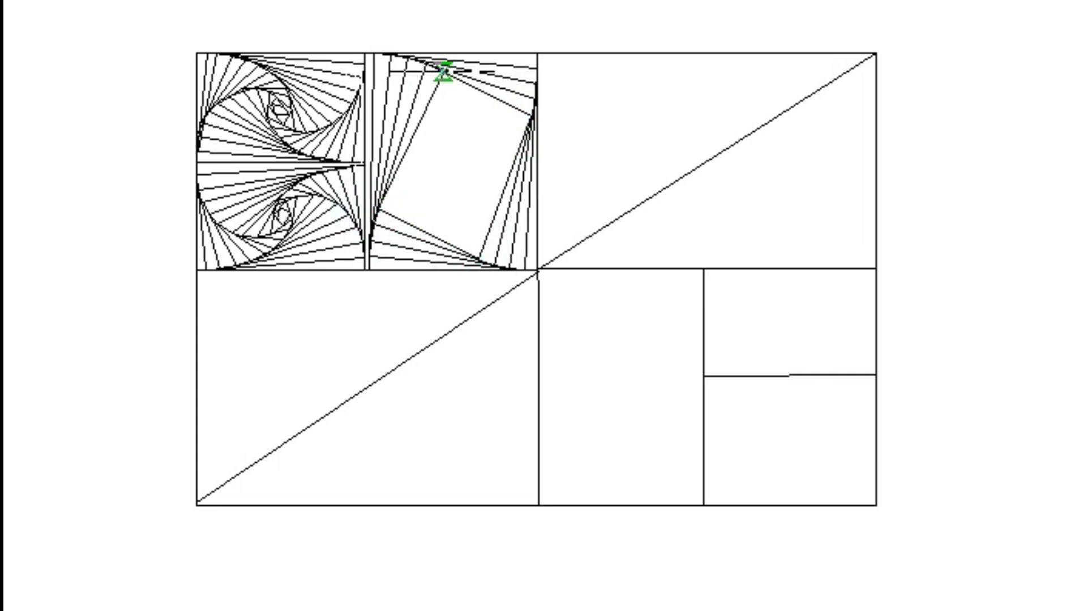
left_click(528, 129)
left_click(469, 257)
left_click(387, 195)
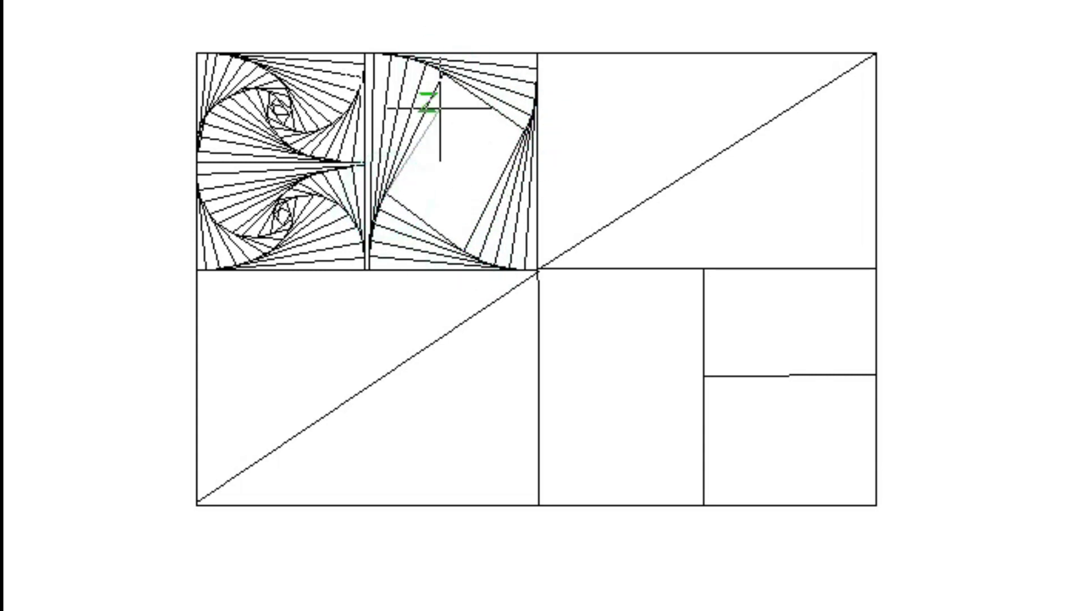
Add the inner turns of the second square's spiral.
left_click(459, 86)
left_click(516, 132)
left_click(448, 236)
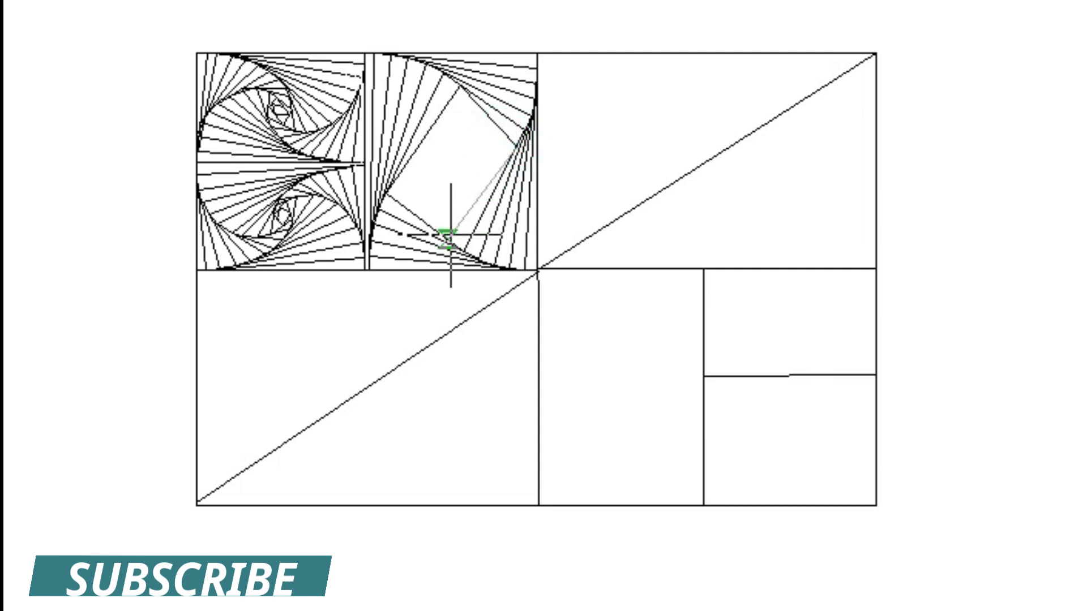
left_click(393, 185)
left_click(510, 139)
left_click(438, 220)
left_click(402, 170)
Finish the second square's spiral with small segments near its centre.
left_click(470, 91)
left_click(428, 212)
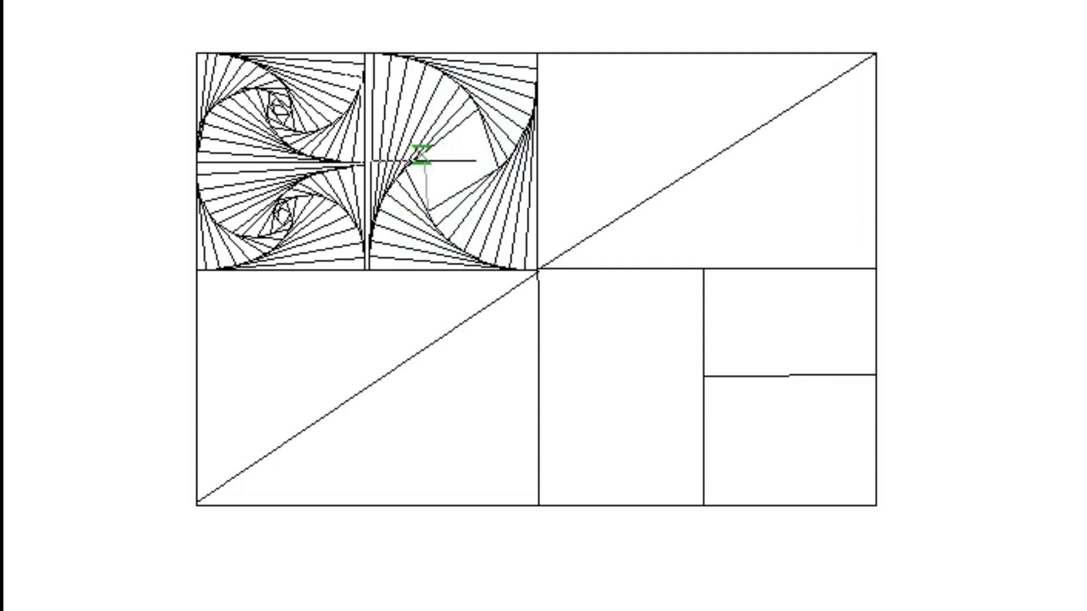
left_click(415, 163)
left_click(481, 120)
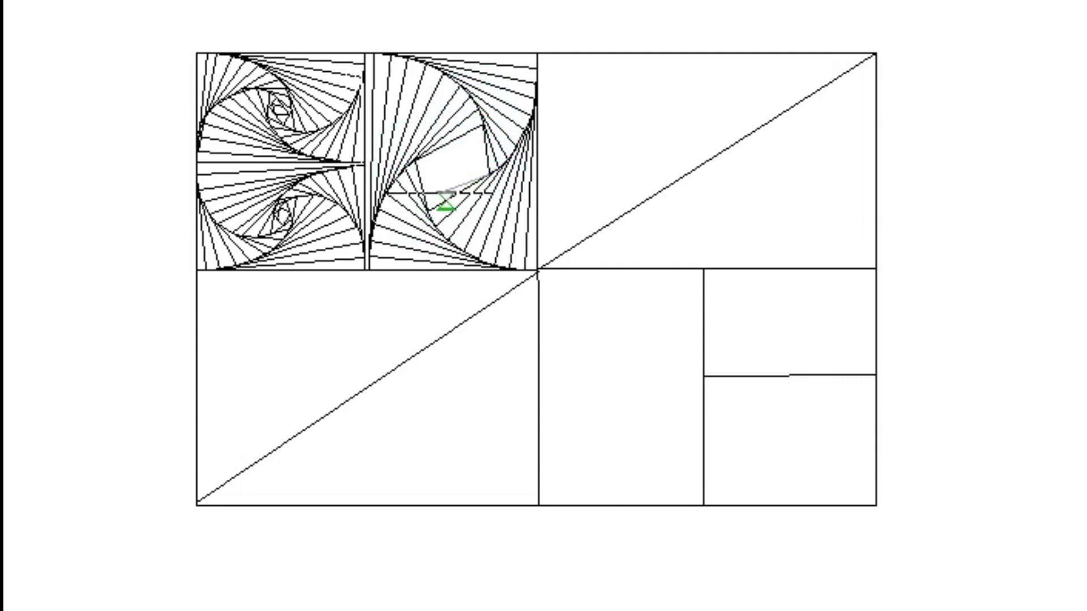
left_click(422, 154)
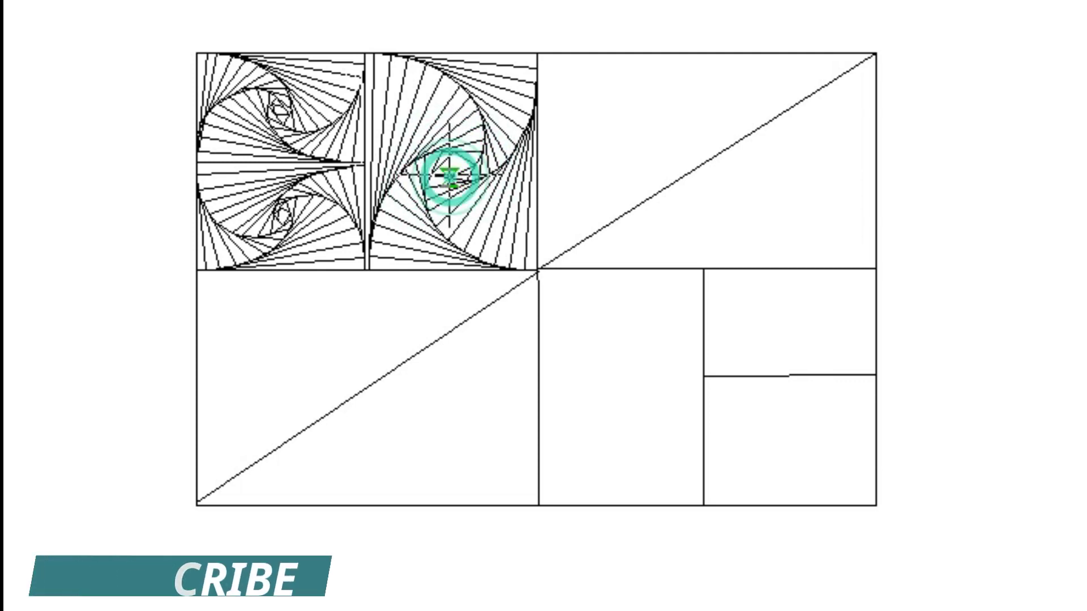
Finish the second square's spiral, then draw the outer turns of an upper-triangle spiral.
left_click(447, 170)
key("Return")
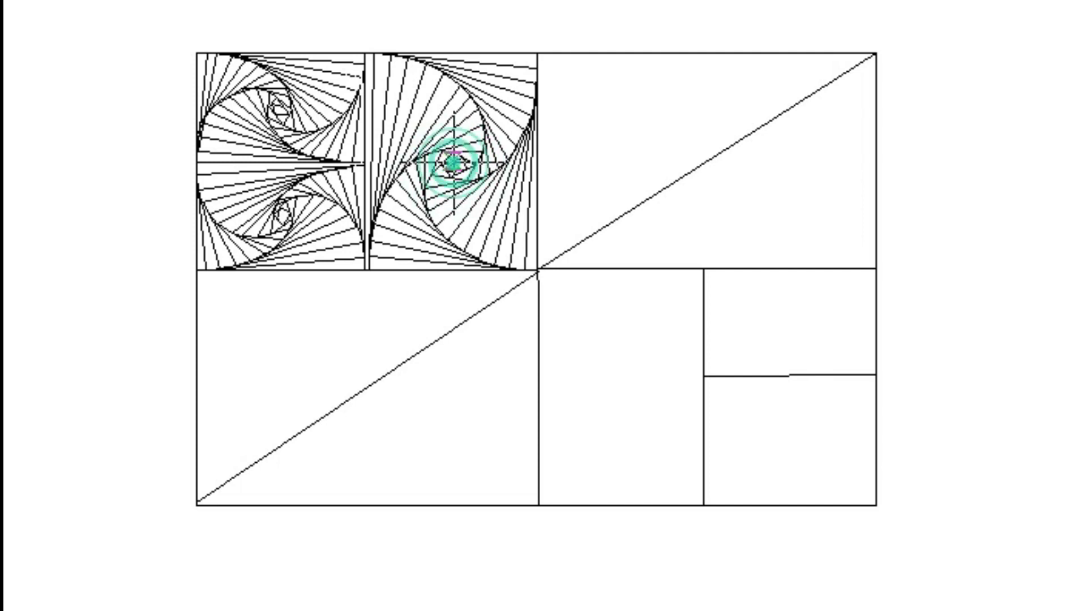
left_click(537, 57)
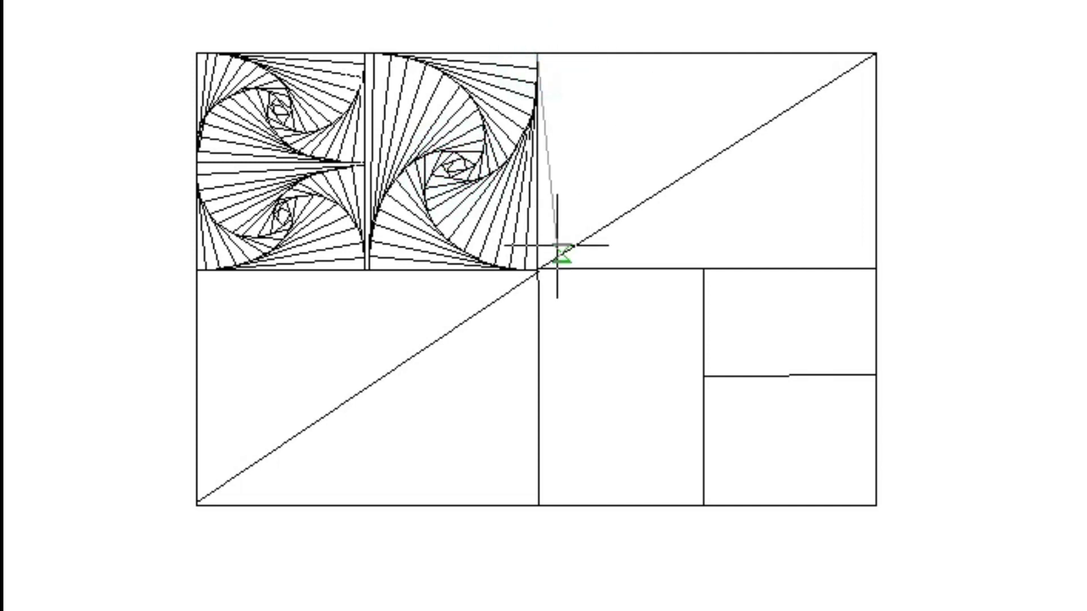
left_click(550, 264)
left_click(848, 56)
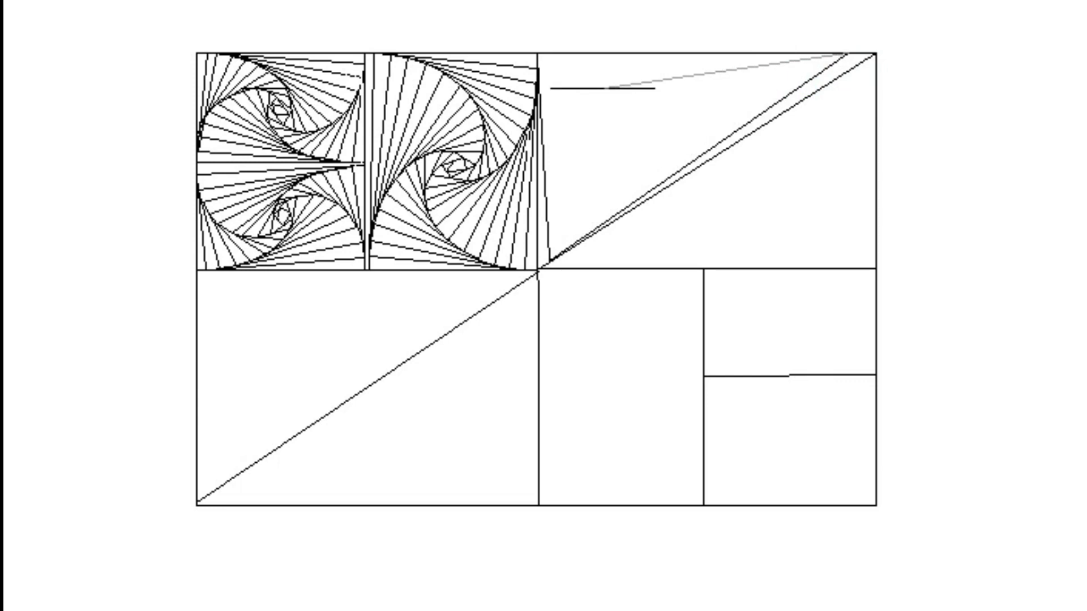
left_click(538, 68)
left_click(565, 244)
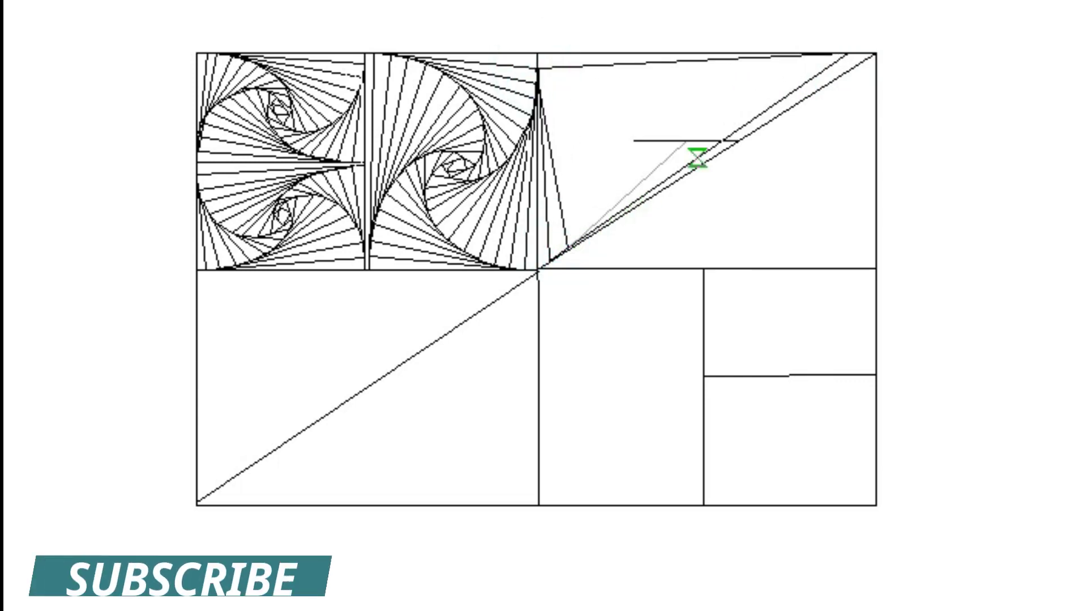
left_click(813, 54)
left_click(538, 85)
left_click(586, 232)
left_click(767, 56)
left_click(540, 104)
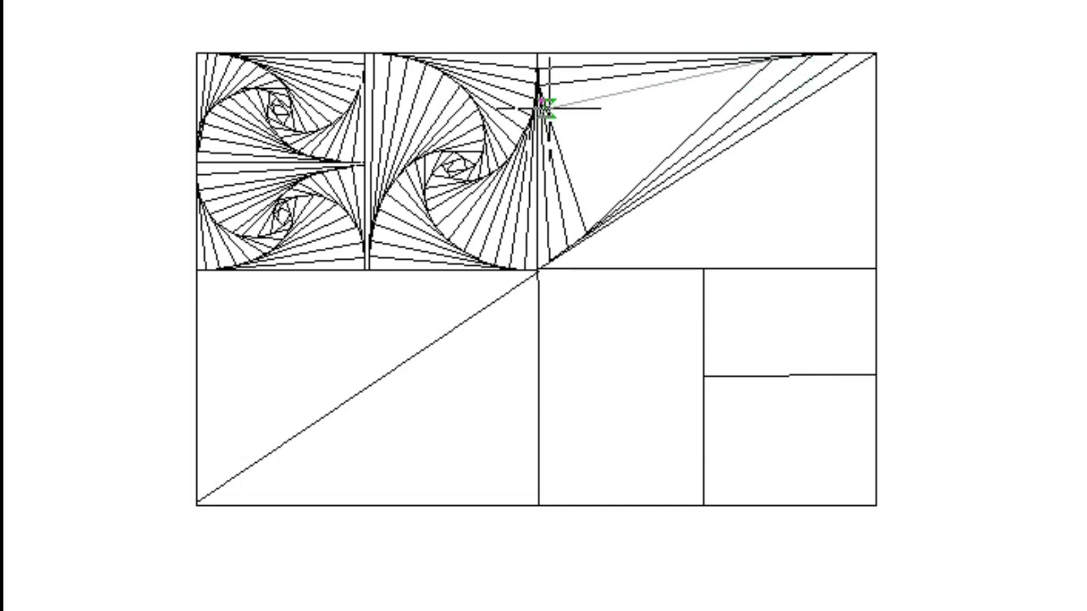
left_click(604, 215)
left_click(735, 63)
Wind the upper-triangle spiral inward until it closes at its centre.
left_click(552, 114)
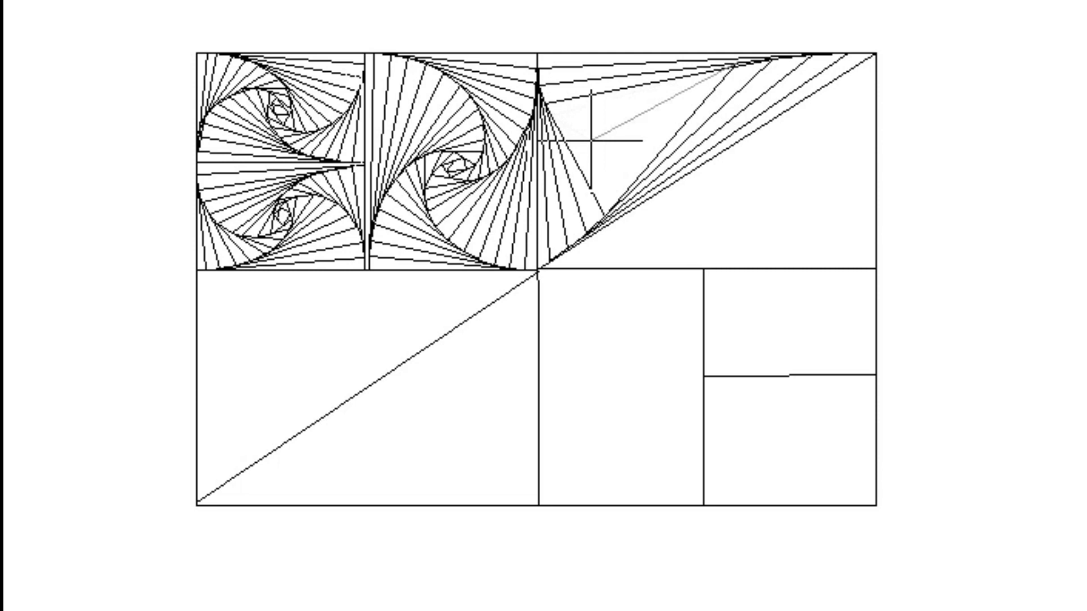
left_click(551, 116)
left_click(614, 202)
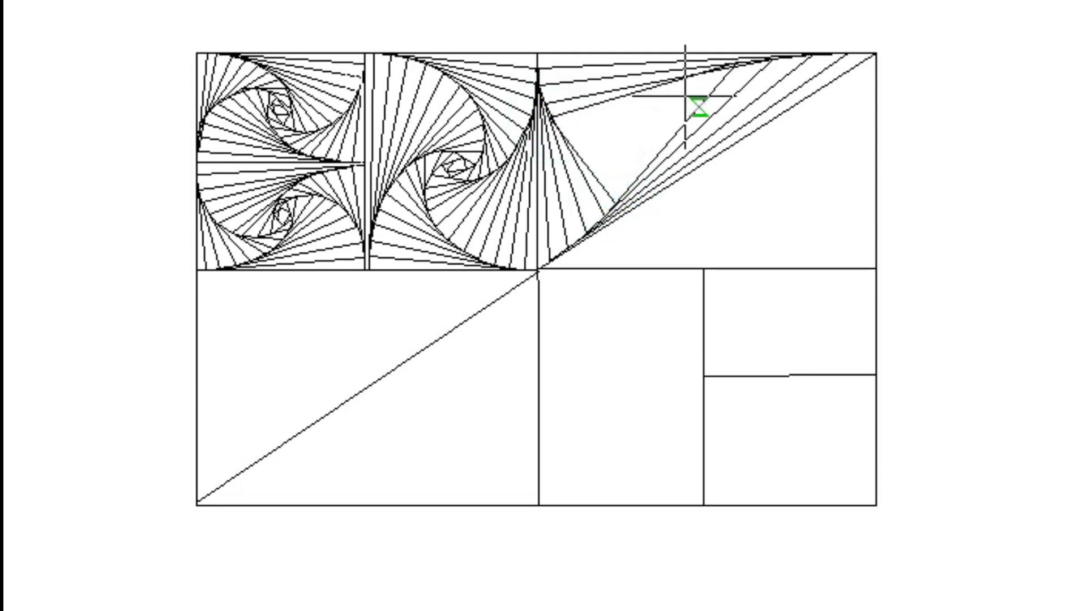
left_click(703, 73)
left_click(563, 133)
left_click(629, 186)
left_click(665, 90)
left_click(577, 145)
left_click(632, 170)
left_click(644, 103)
left_click(614, 145)
left_click(631, 134)
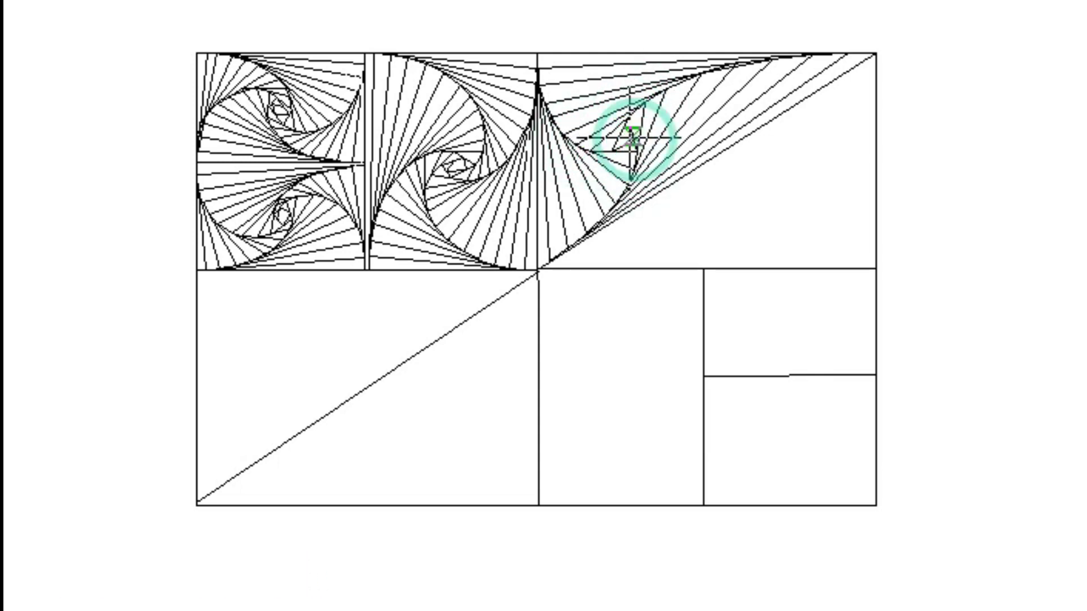
Draw the outer turns of a spiral in the lower-right triangle below the diagonal.
left_click(541, 270)
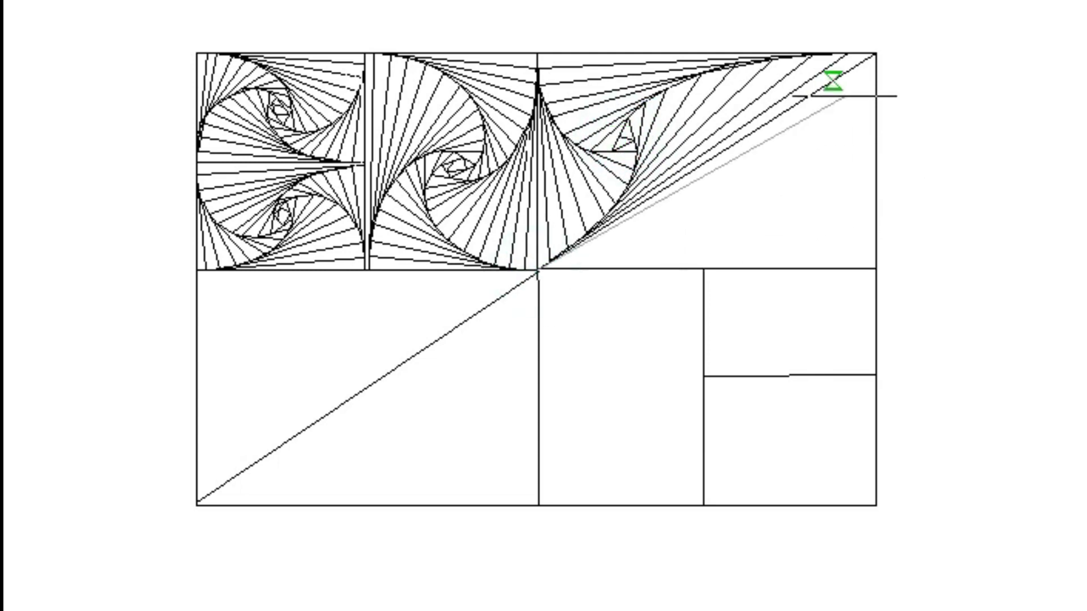
left_click(876, 75)
left_click(862, 267)
left_click(553, 262)
left_click(872, 97)
left_click(840, 267)
left_click(868, 122)
left_click(817, 267)
left_click(618, 231)
left_click(859, 152)
left_click(801, 265)
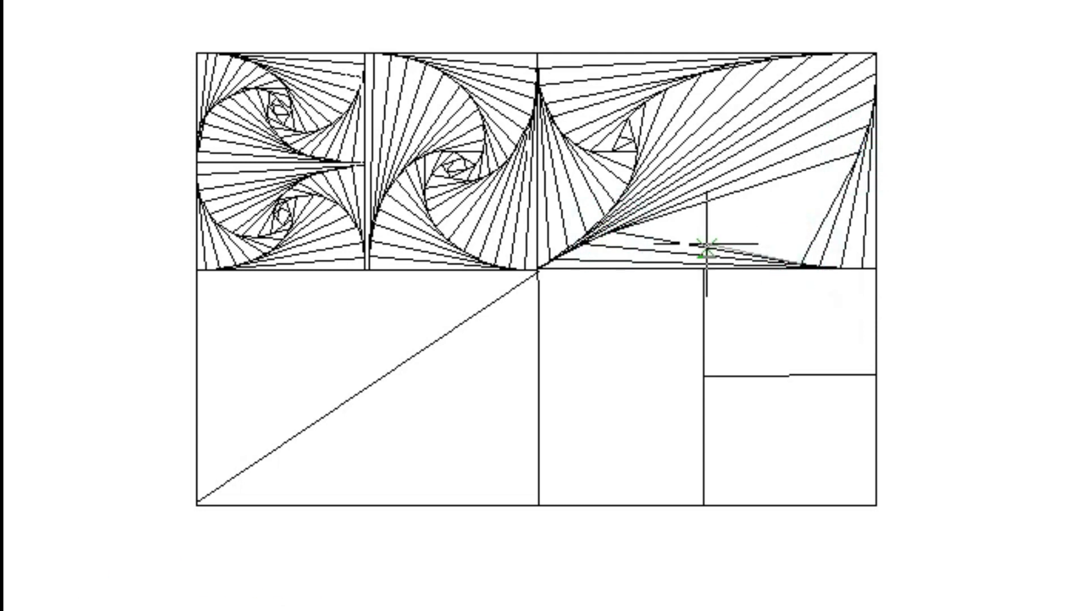
Wind the lower-triangle spiral inward to its centre point.
left_click(847, 169)
left_click(787, 259)
left_click(685, 211)
left_click(834, 197)
left_click(767, 251)
left_click(808, 217)
left_click(757, 243)
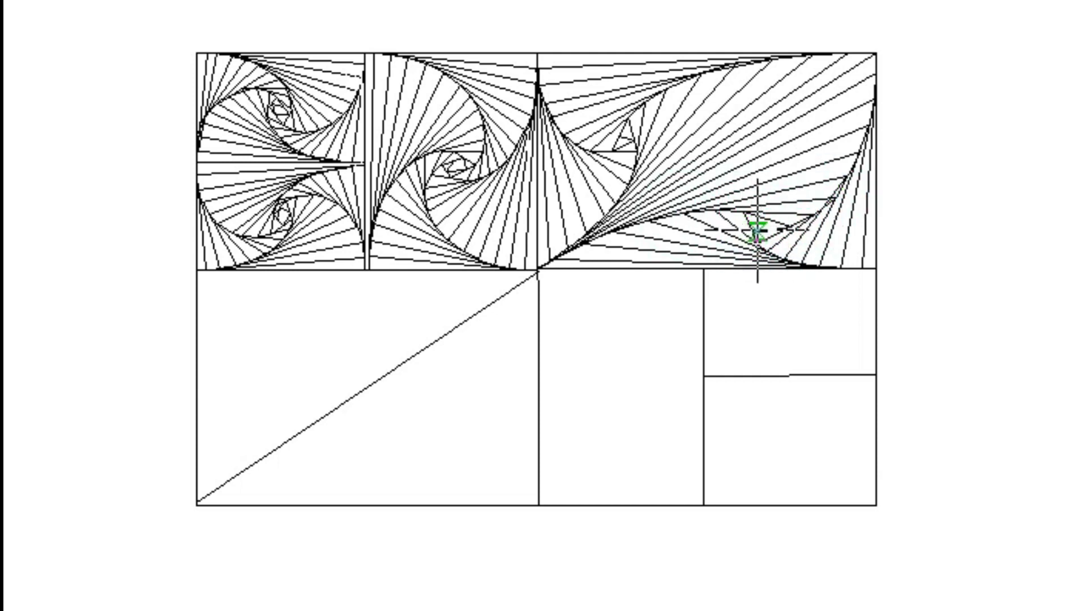
left_click(759, 225)
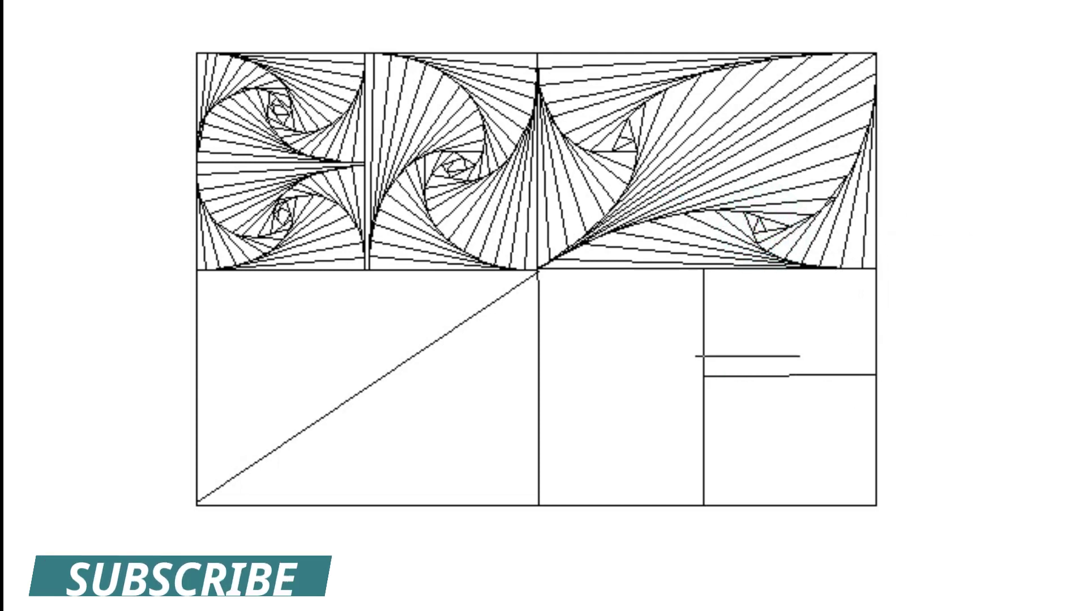
Draw the outer two turns of a line spiral around the upper small square.
left_click(875, 376)
left_click(856, 271)
left_click(705, 282)
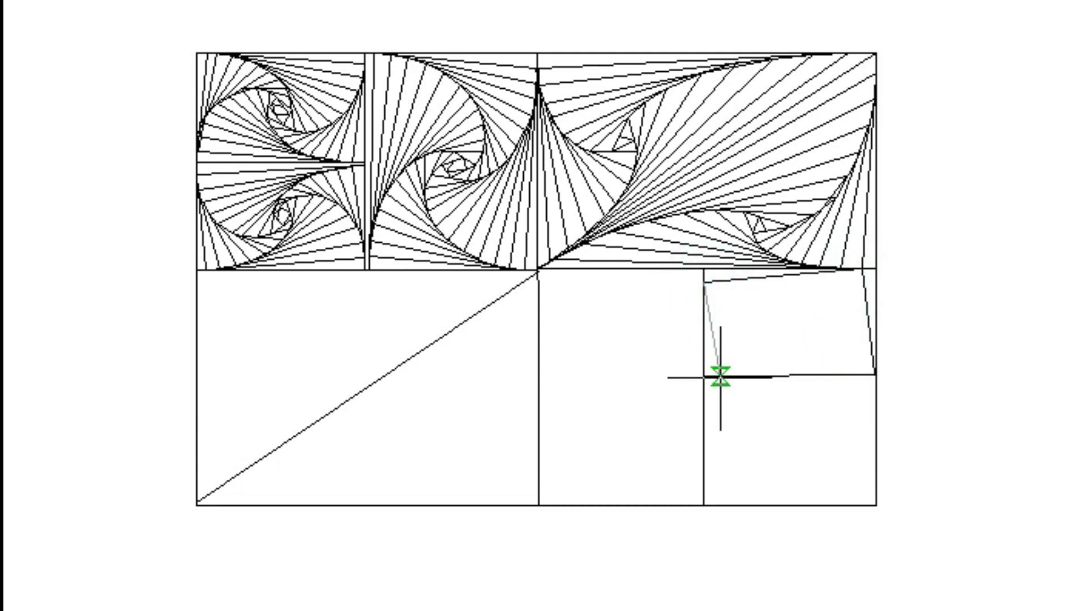
left_click(873, 363)
left_click(844, 269)
left_click(704, 295)
left_click(734, 375)
left_click(866, 345)
left_click(826, 271)
Continue the small-square spiral inward to a point near its centre.
left_click(708, 309)
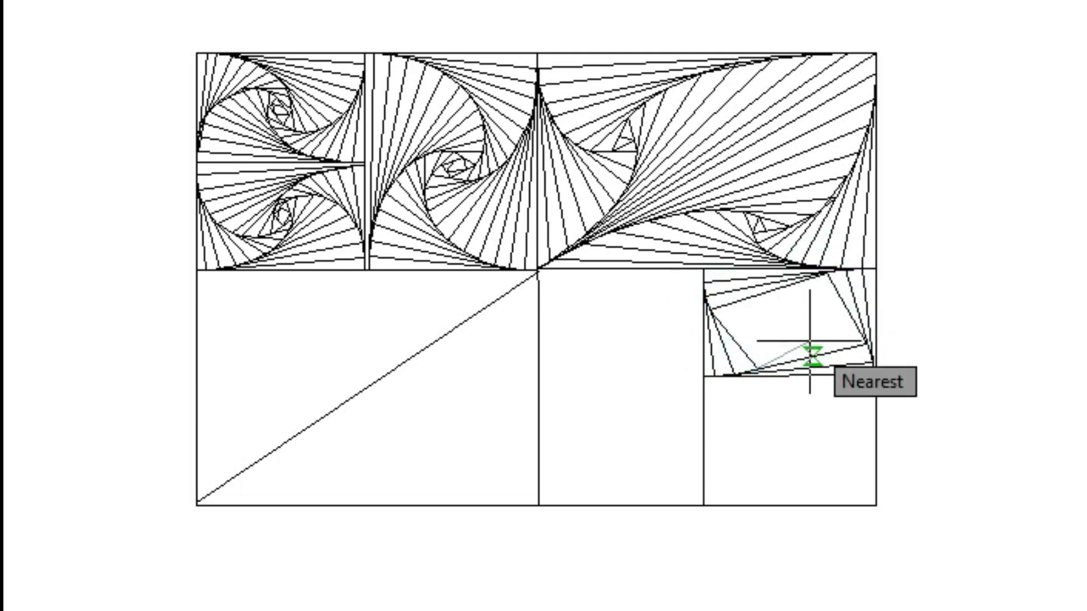
left_click(742, 375)
left_click(871, 335)
left_click(814, 277)
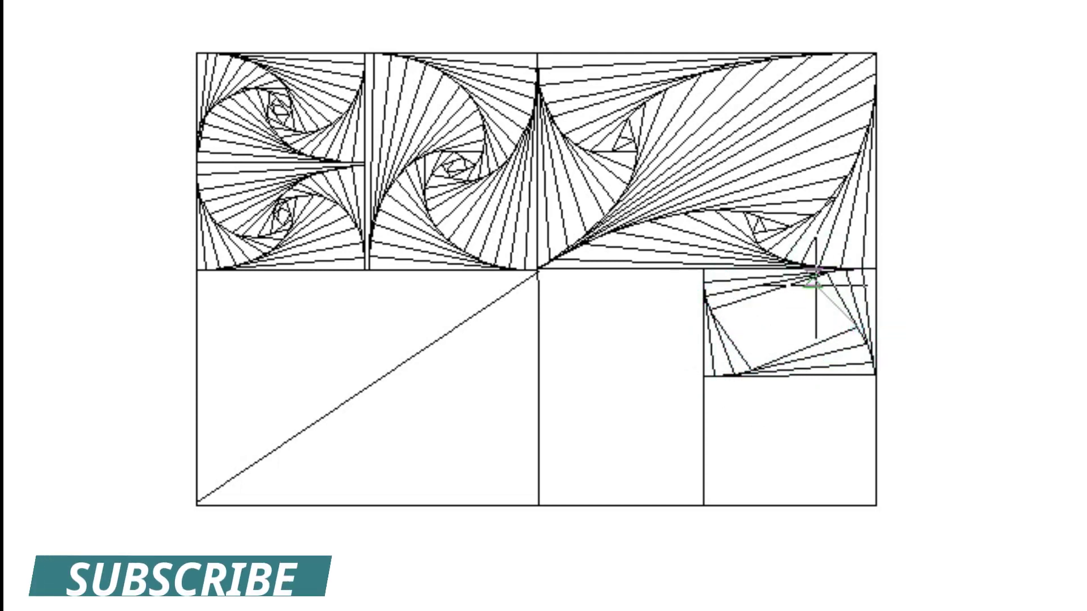
left_click(769, 360)
left_click(843, 316)
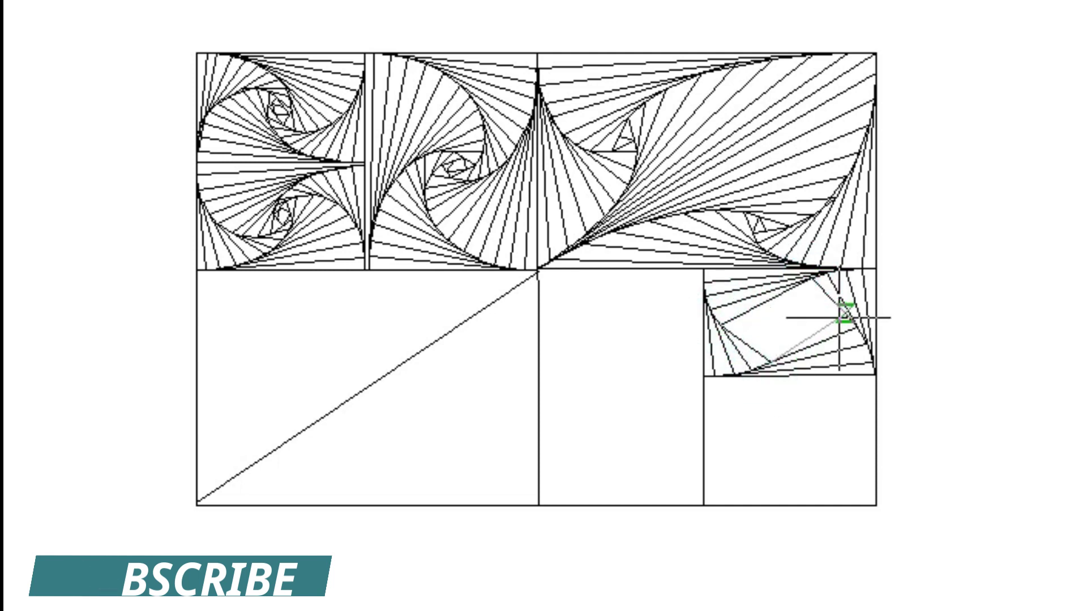
left_click(798, 287)
left_click(735, 332)
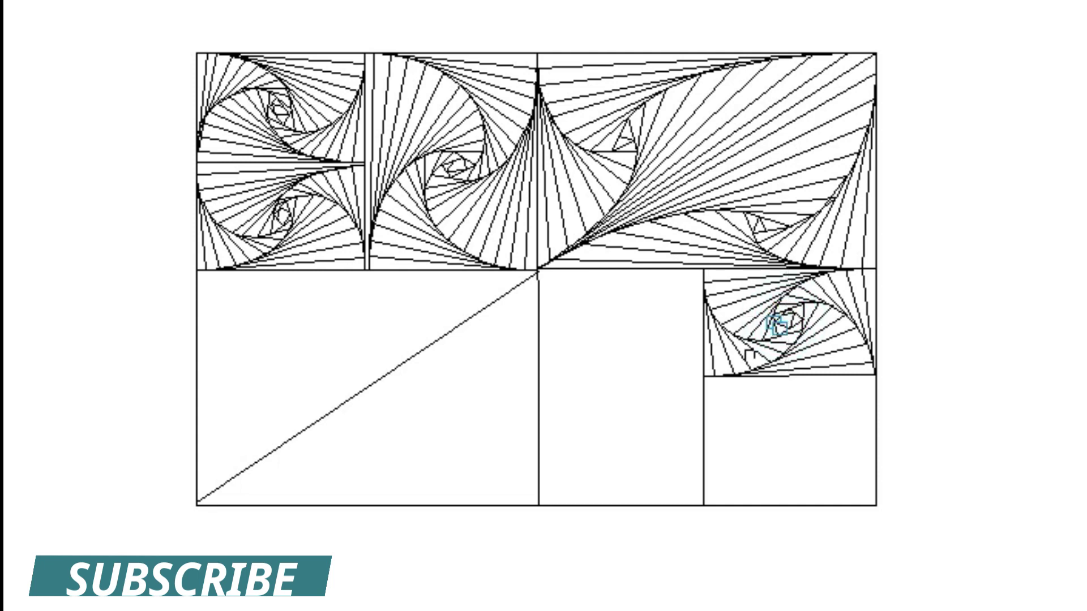
Draw the outer turns of a line spiral in the lower small square.
left_click(876, 391)
left_click(863, 504)
left_click(719, 378)
left_click(876, 407)
left_click(849, 504)
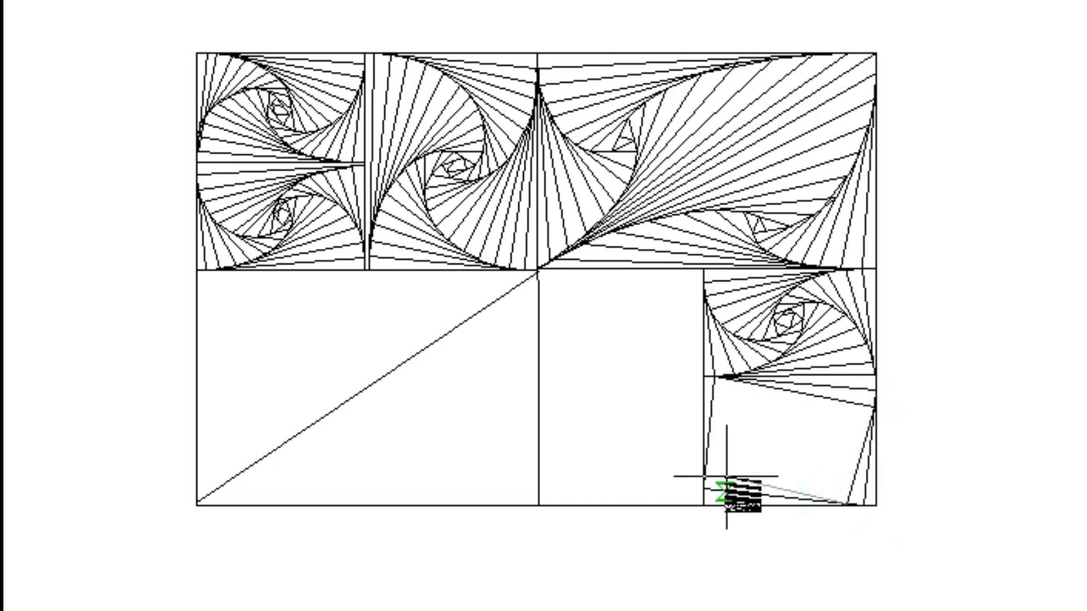
left_click(704, 478)
left_click(732, 378)
left_click(867, 422)
left_click(828, 500)
left_click(705, 465)
Add the next inward rings of spiral segments around the lower small square.
left_click(746, 379)
left_click(872, 409)
left_click(817, 500)
left_click(707, 448)
left_click(855, 441)
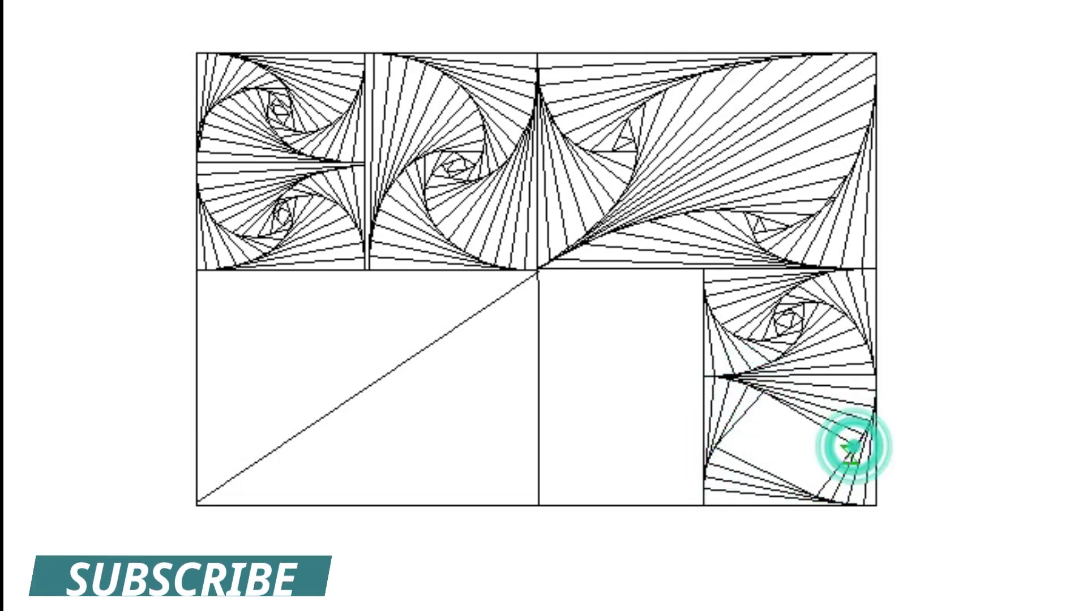
left_click(801, 486)
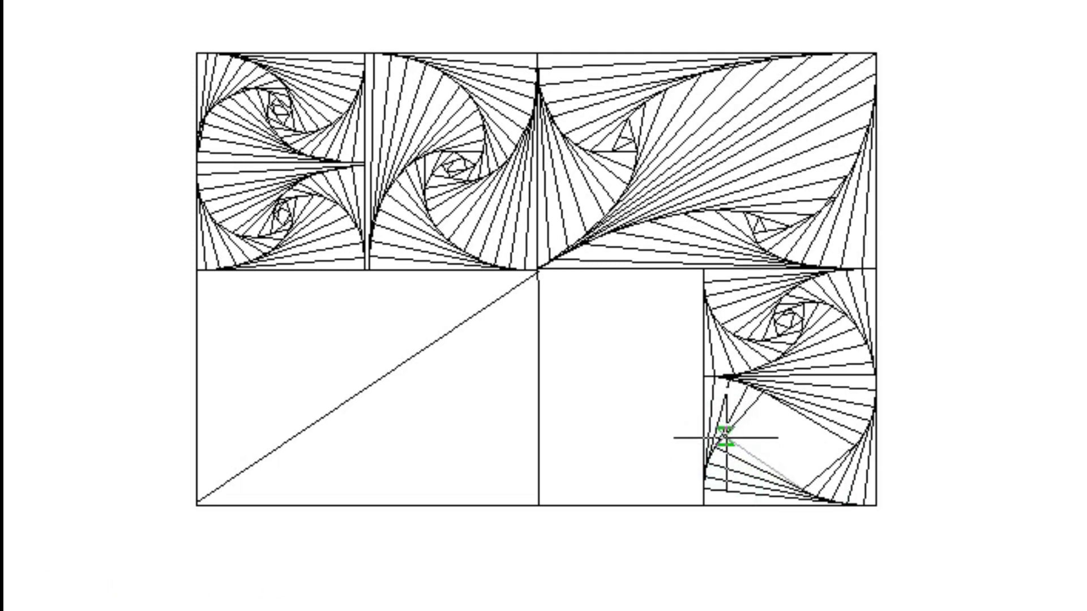
left_click(775, 404)
left_click(844, 452)
left_click(789, 481)
left_click(738, 429)
Tighten the lower-square spiral down to its centre.
left_click(788, 409)
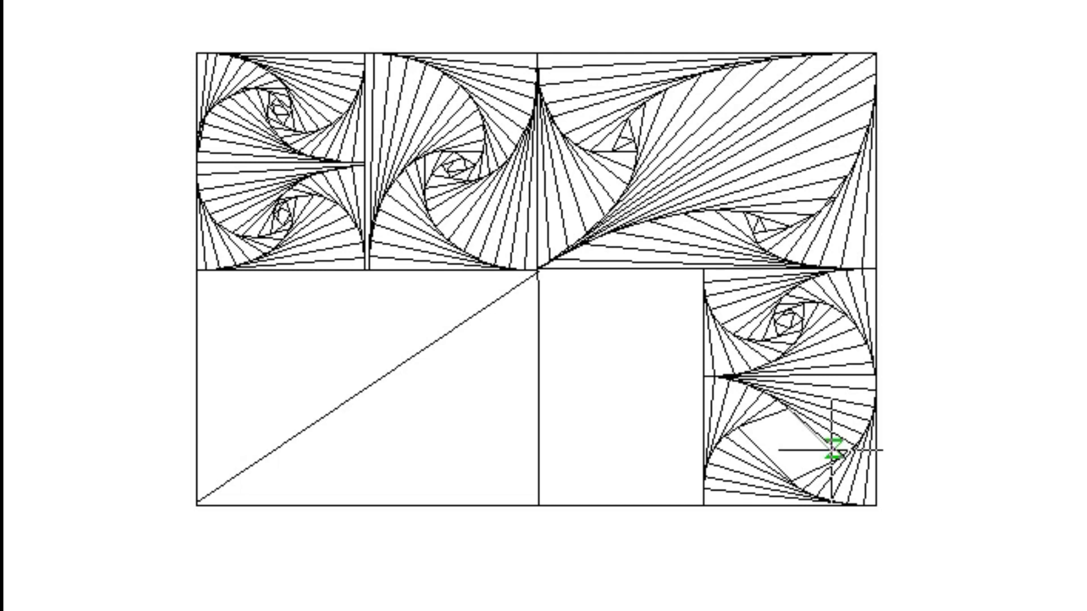
left_click(787, 467)
left_click(752, 424)
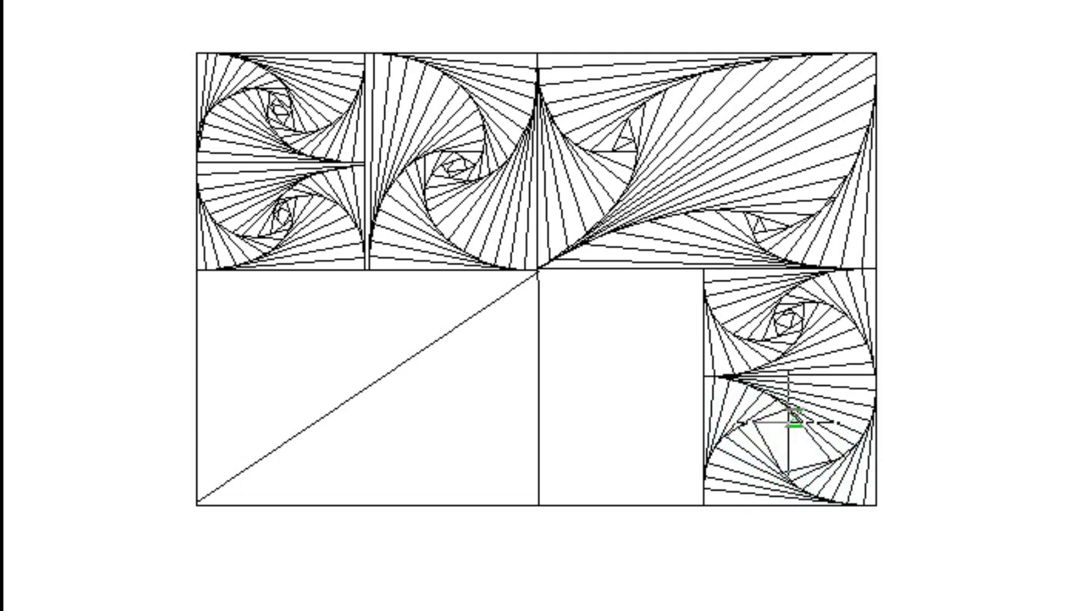
left_click(768, 422)
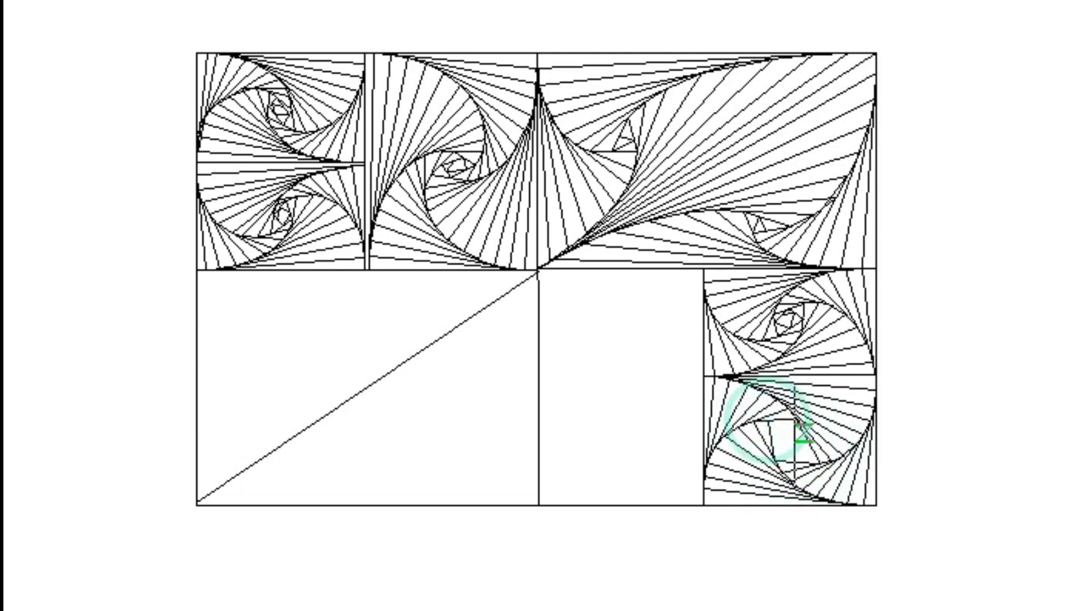
left_click(803, 430)
left_click(801, 461)
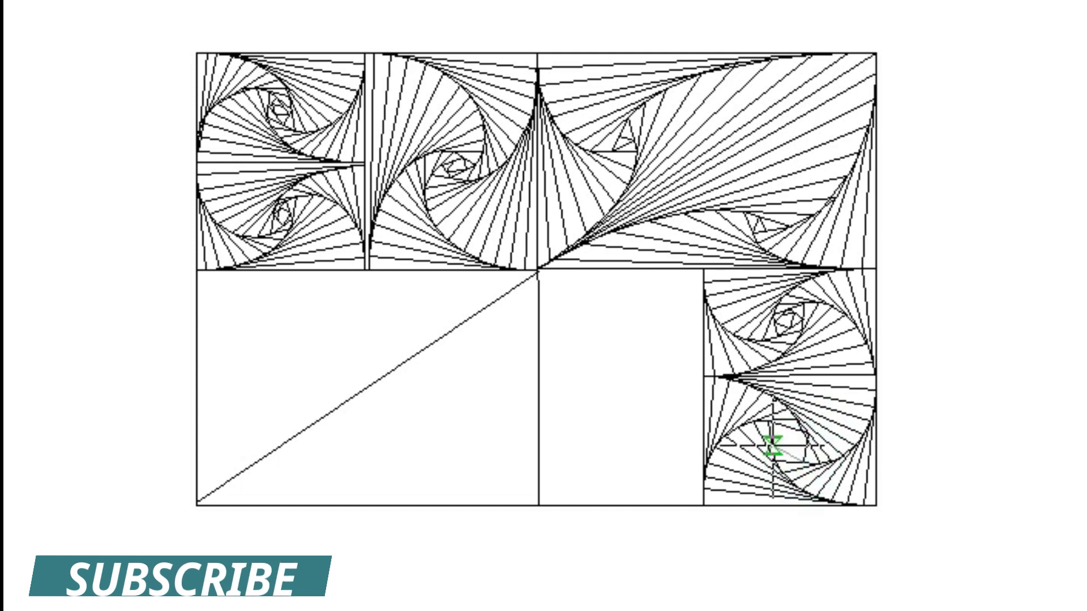
left_click(800, 444)
left_click(787, 439)
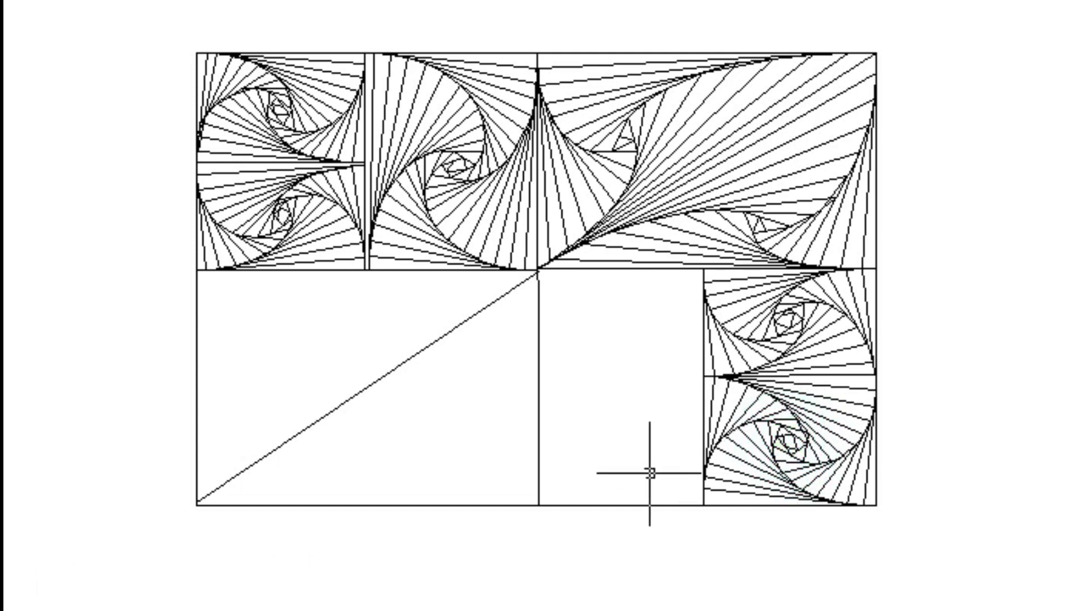
Start a line spiral at the lower middle square's corner, tracing its outer turns.
left_click(539, 273)
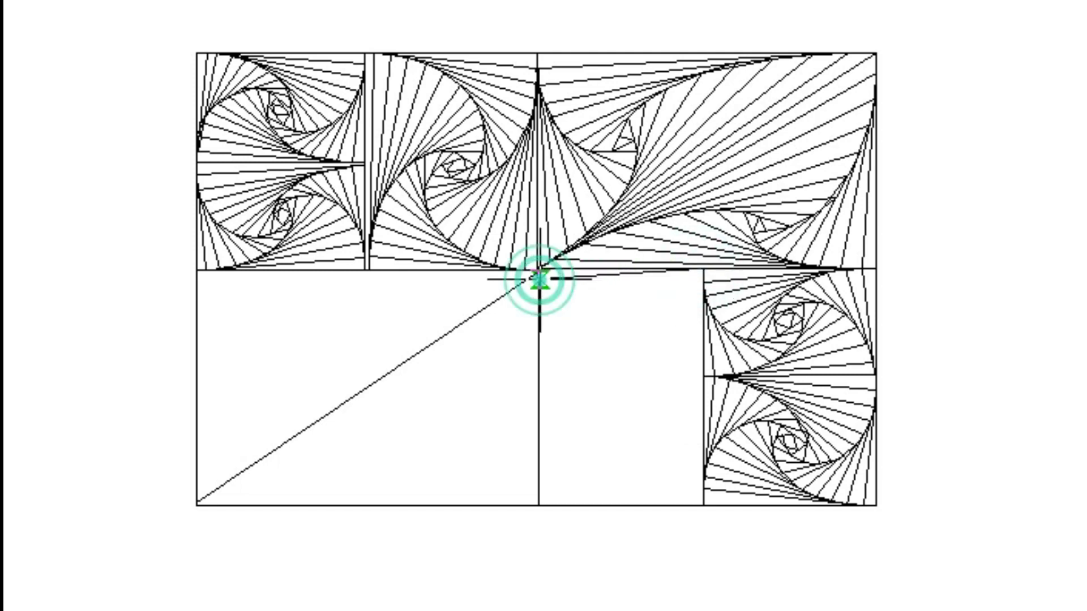
left_click(549, 505)
left_click(704, 490)
left_click(694, 272)
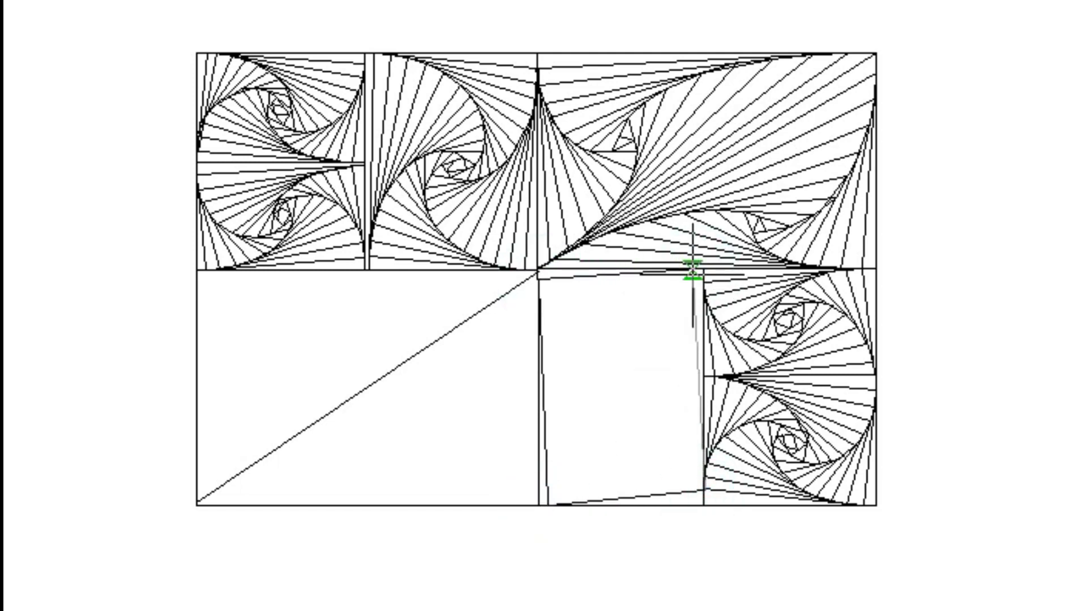
left_click(540, 292)
left_click(562, 502)
left_click(699, 479)
left_click(684, 274)
left_click(541, 305)
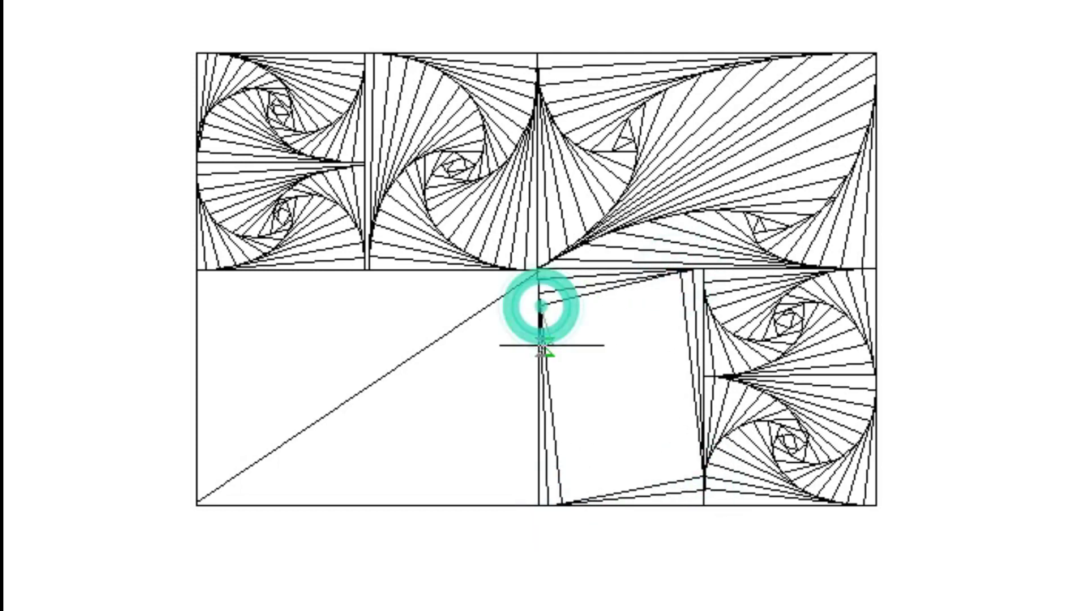
left_click(581, 501)
left_click(702, 461)
left_click(664, 274)
Continue winding the square's spiral inward along all four edges.
left_click(542, 320)
left_click(595, 500)
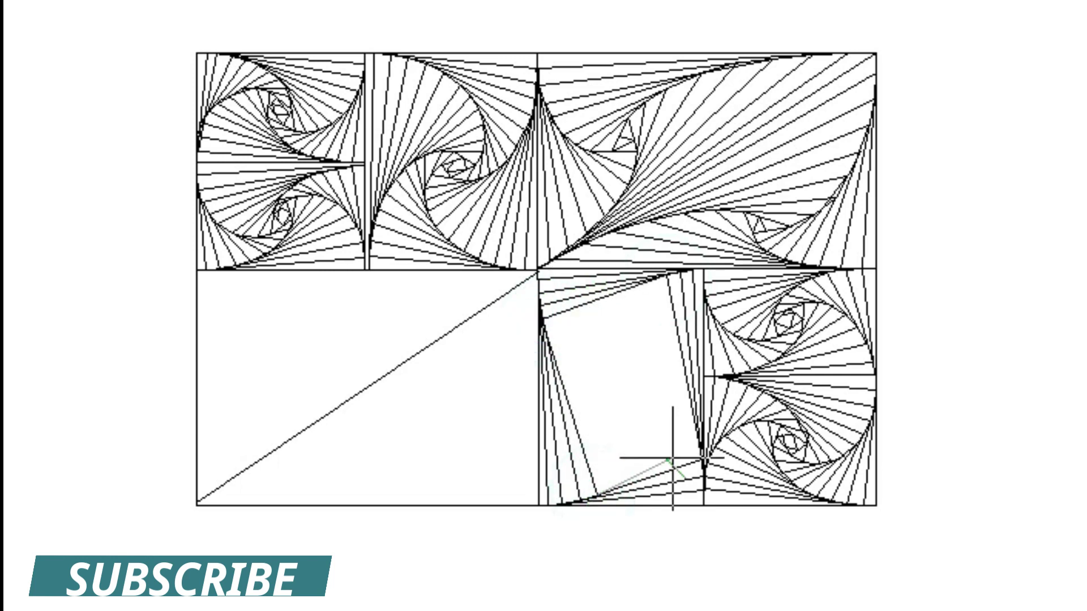
left_click(699, 445)
left_click(650, 285)
left_click(572, 416)
left_click(612, 485)
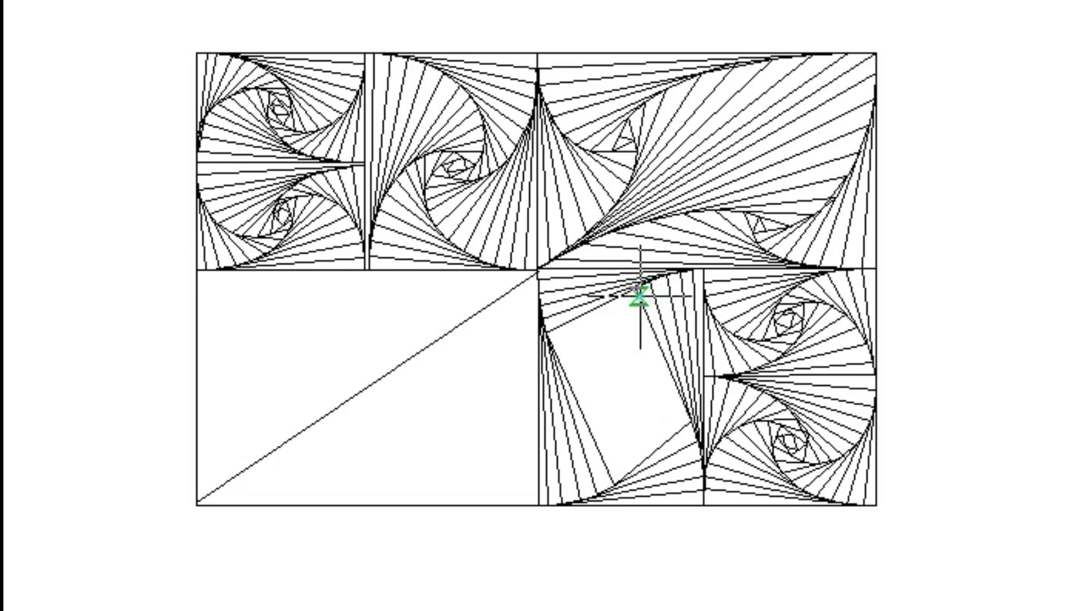
left_click(624, 470)
left_click(679, 401)
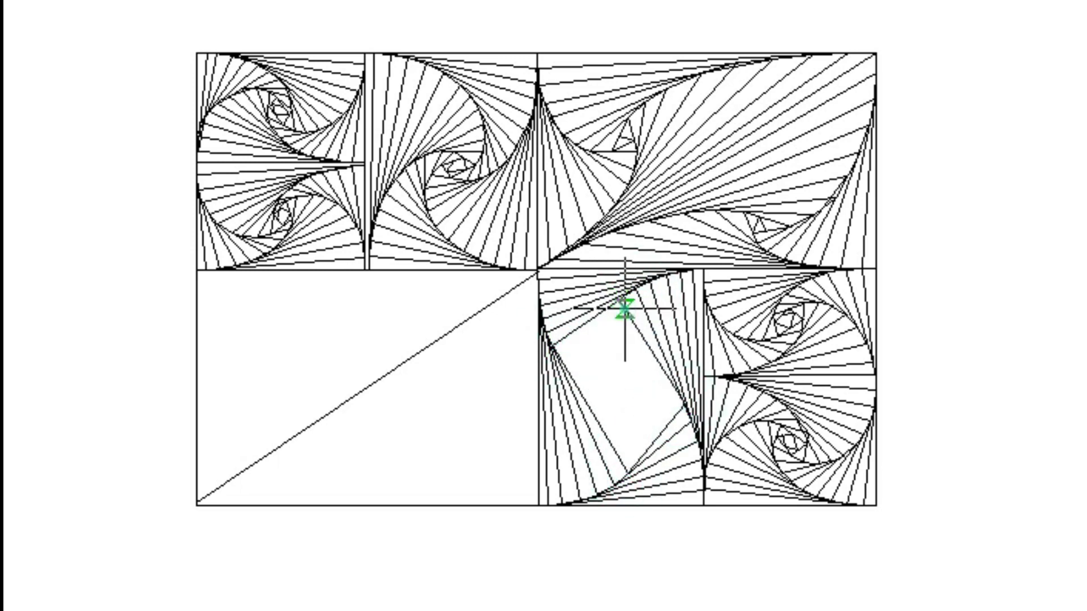
left_click(571, 356)
left_click(640, 447)
left_click(667, 422)
left_click(611, 306)
Finish the spiral with tight inner turns ending at the square's centre.
left_click(573, 368)
left_click(649, 441)
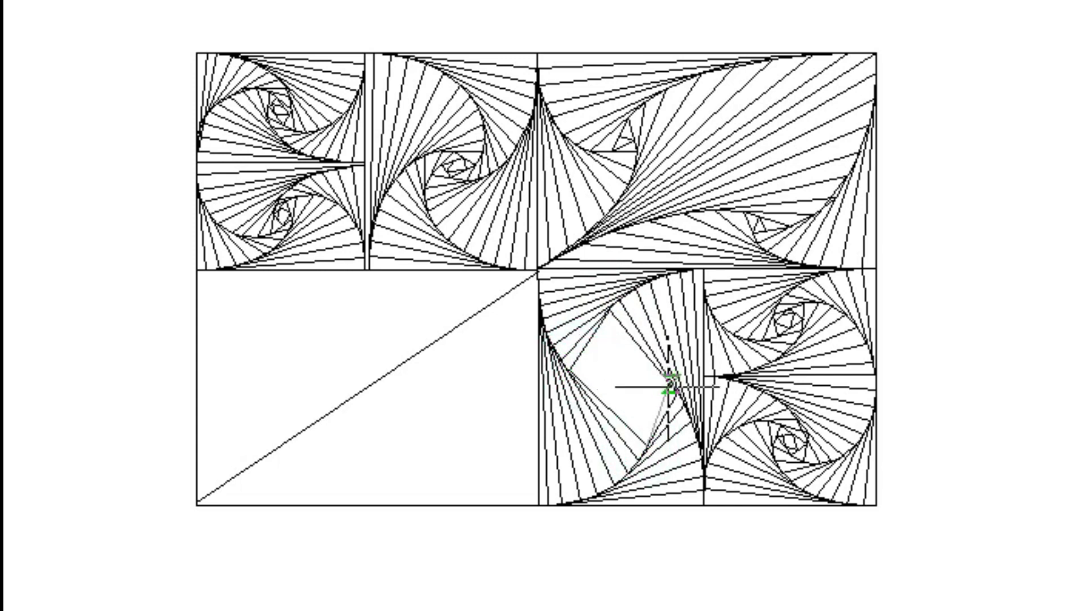
left_click(581, 378)
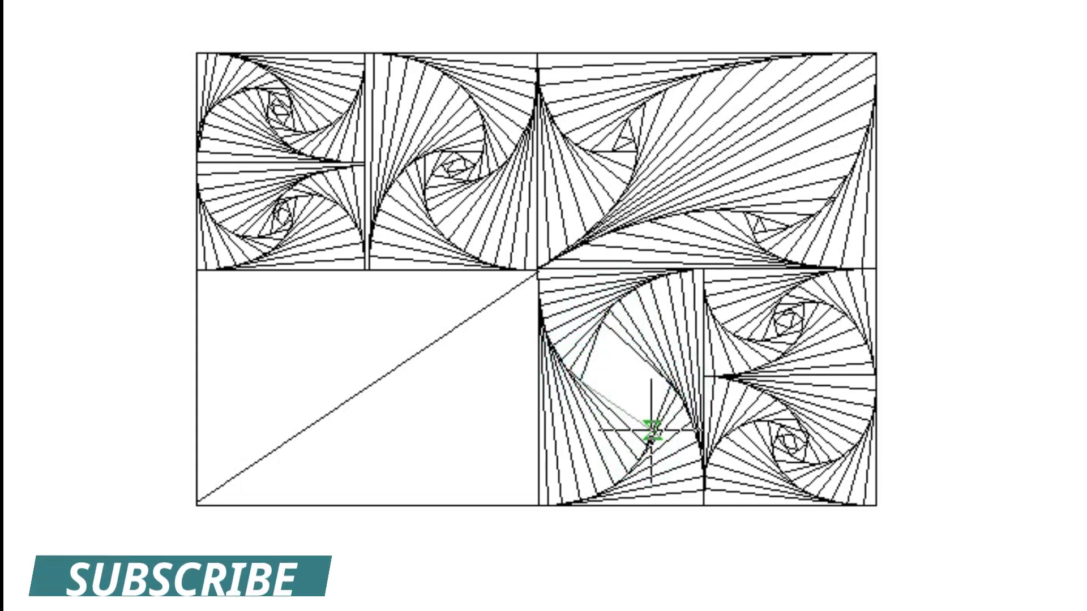
left_click(599, 333)
left_click(589, 384)
left_click(650, 412)
left_click(648, 364)
left_click(605, 342)
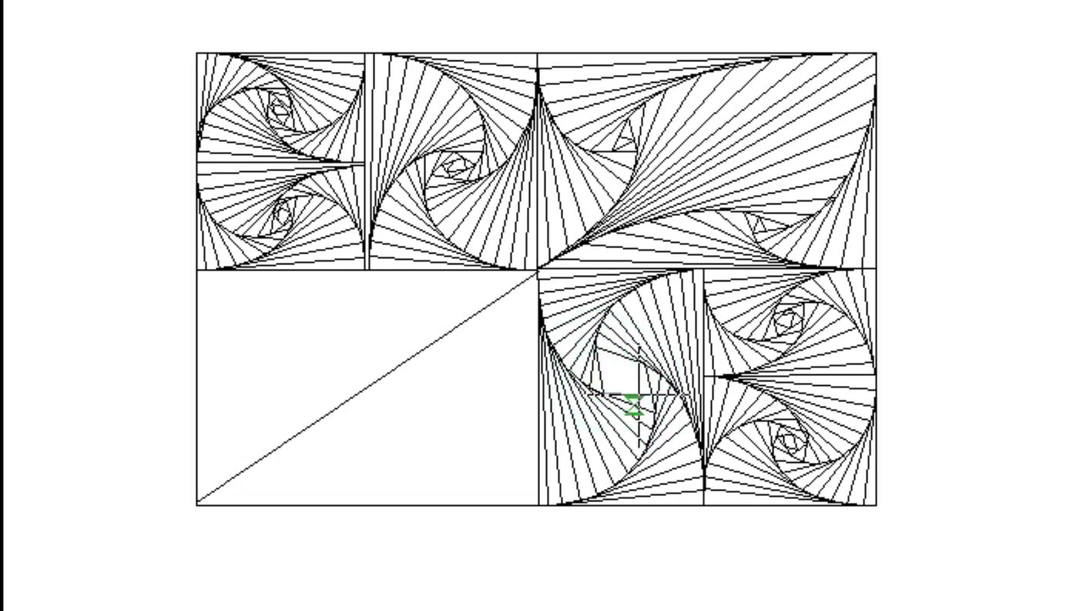
left_click(598, 357)
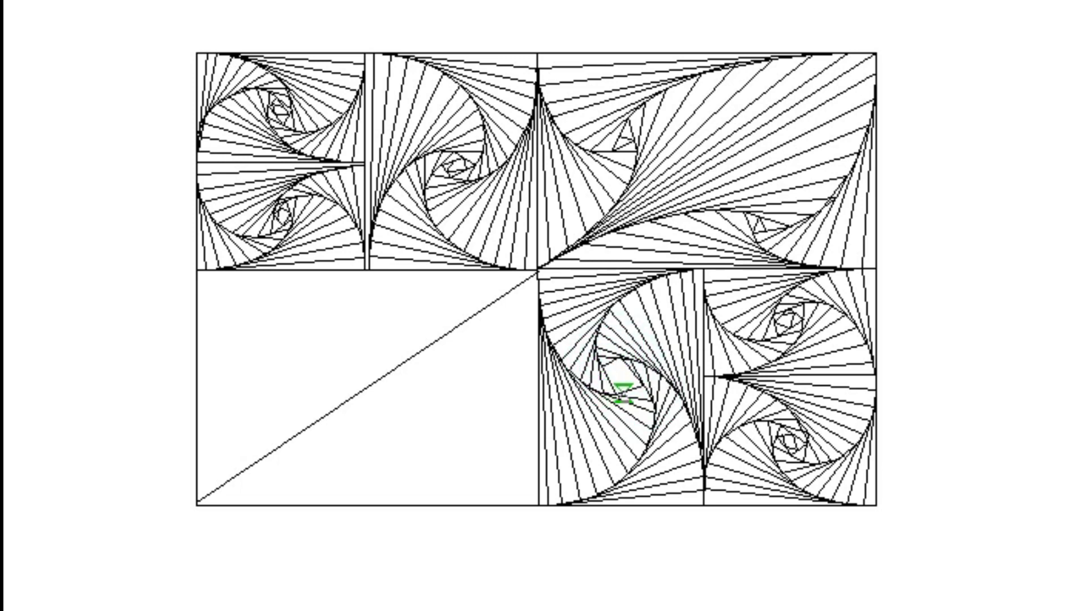
left_click(613, 375)
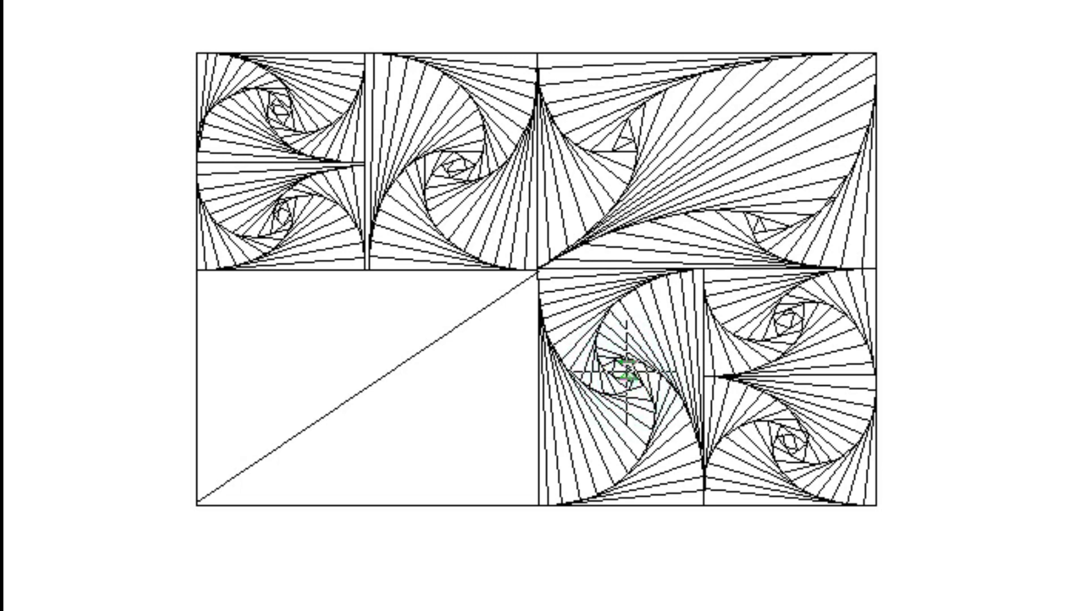
left_click(621, 370)
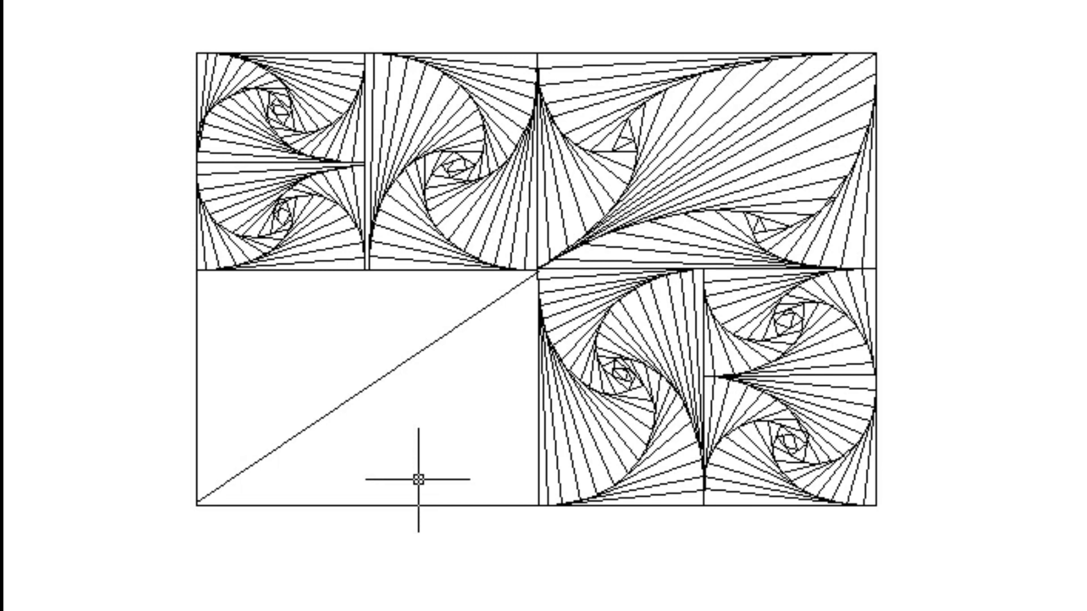
Start a line spiral at the lower triangle's top corner, winding the outer turns along its three sides.
left_click(537, 271)
left_click(532, 505)
left_click(204, 496)
left_click(532, 295)
left_click(238, 476)
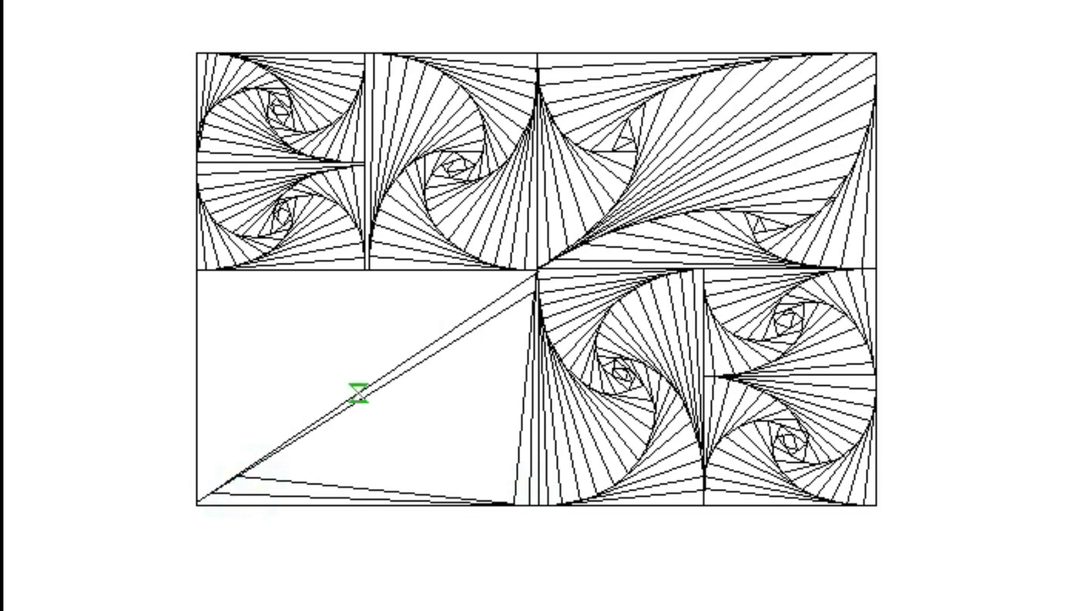
left_click(531, 316)
left_click(497, 502)
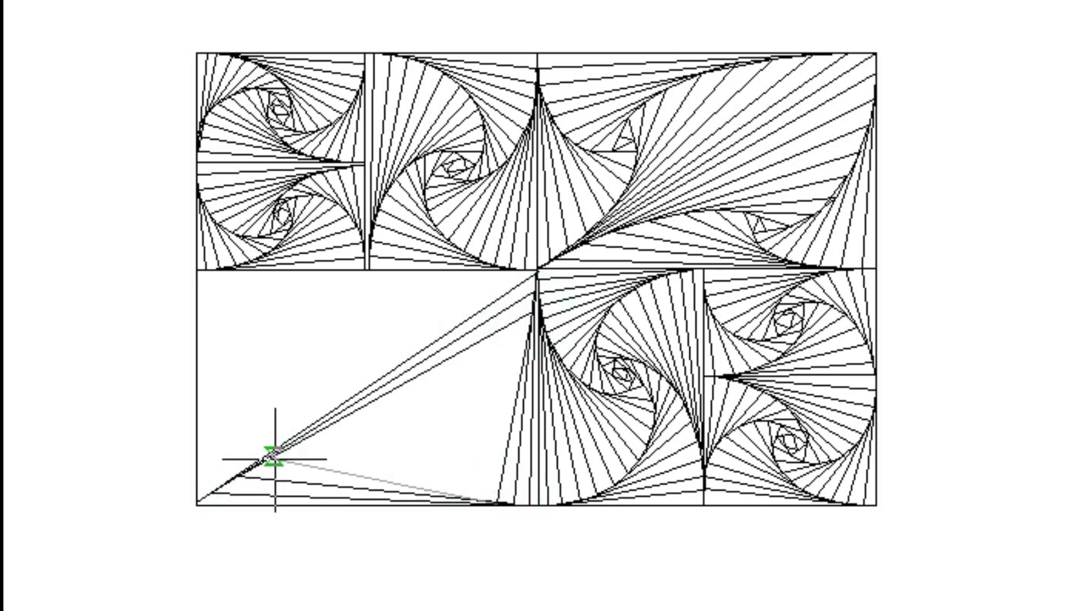
left_click(260, 464)
left_click(528, 334)
left_click(474, 501)
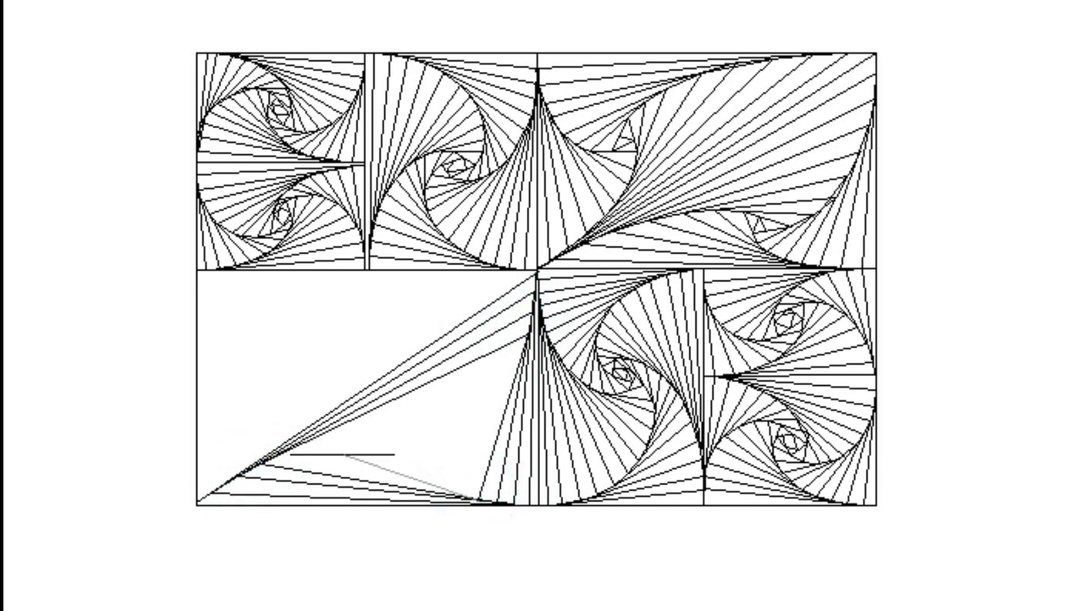
left_click(285, 453)
left_click(527, 331)
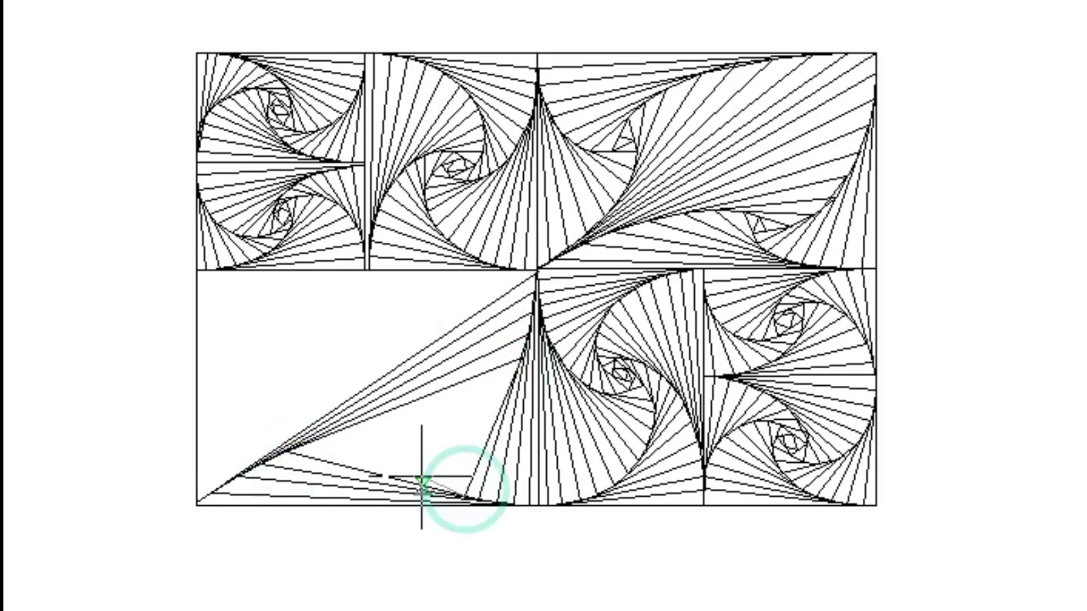
Wind the lower triangle's spiral through its inner turns, ending at the triangle's centre.
left_click(457, 500)
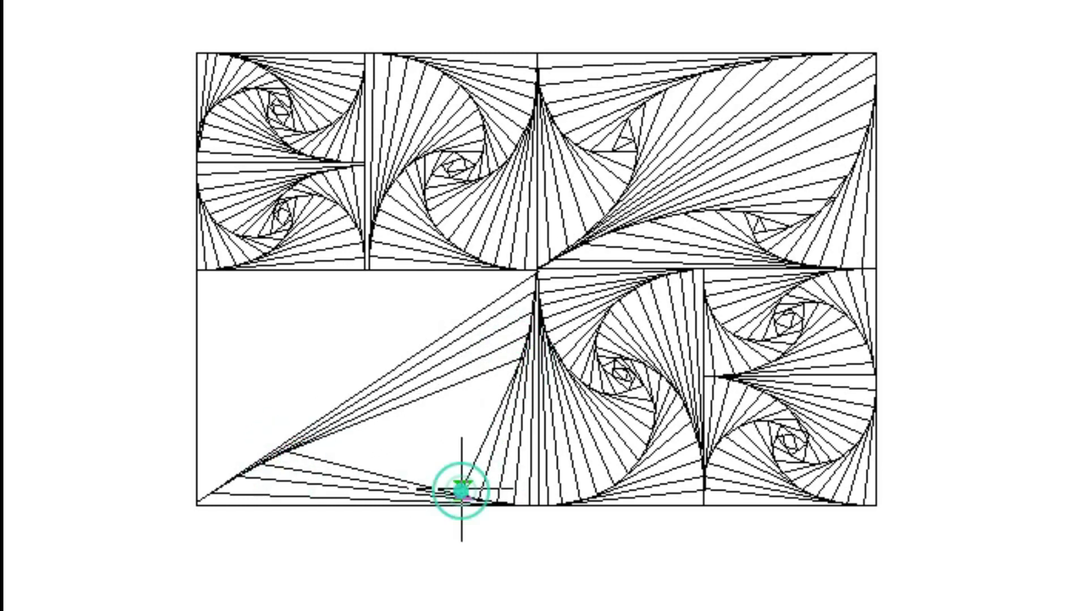
left_click(319, 441)
left_click(512, 378)
left_click(442, 488)
left_click(353, 428)
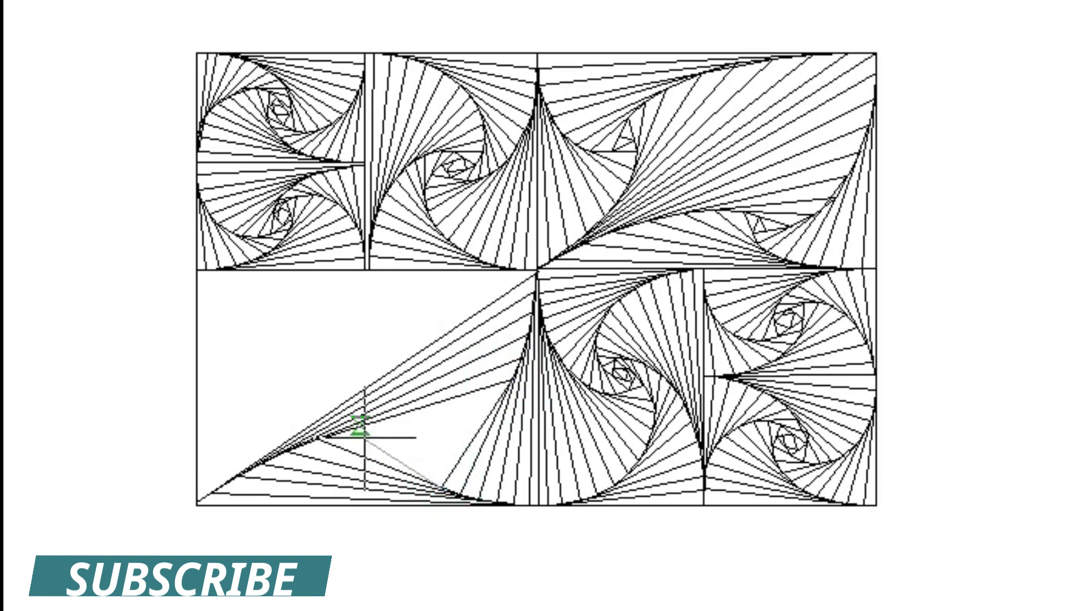
left_click(493, 409)
left_click(425, 485)
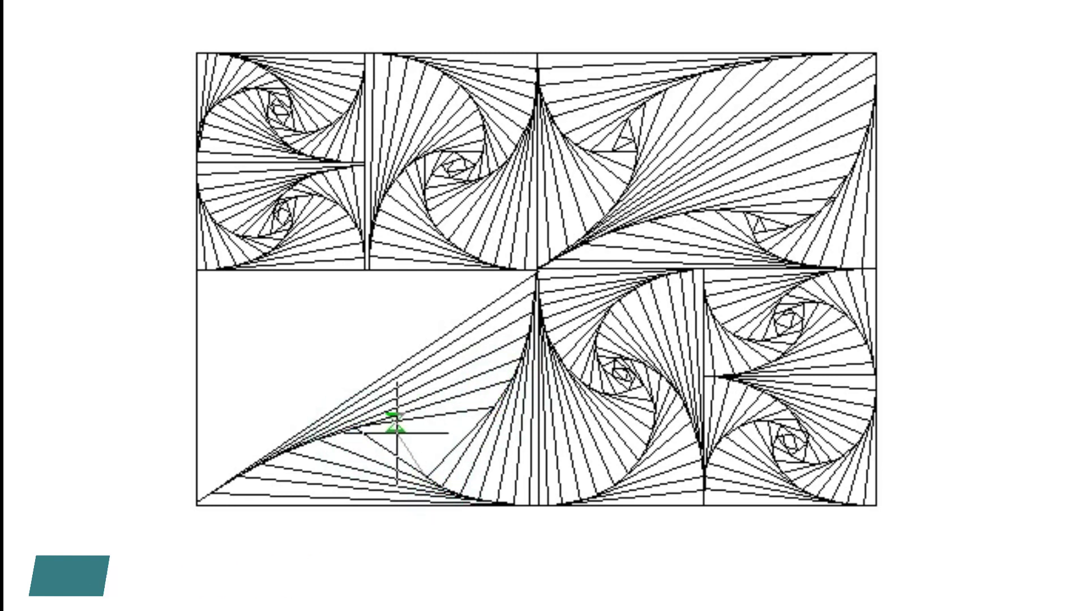
left_click(394, 424)
left_click(462, 437)
left_click(400, 433)
left_click(451, 449)
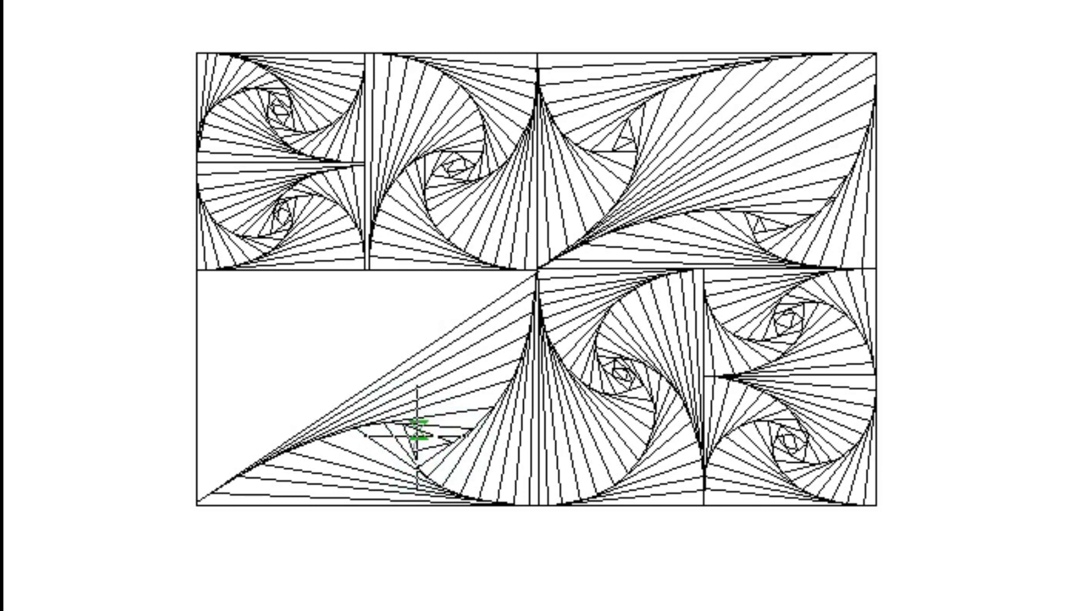
Start the upper triangle's spiral at the lower-left corner, looping between top edge, left edge and diagonal.
left_click(201, 506)
left_click(484, 272)
left_click(197, 283)
left_click(211, 489)
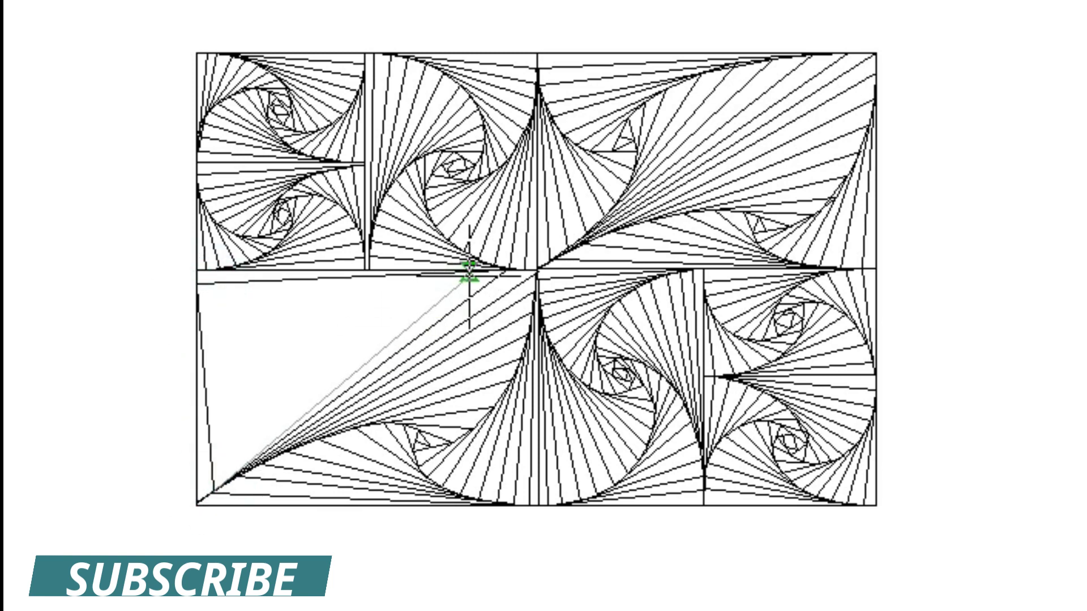
left_click(466, 272)
left_click(198, 305)
left_click(240, 468)
left_click(435, 272)
left_click(198, 319)
left_click(245, 461)
Wind the upper triangle's spiral inward, finishing with a small inner triangle.
left_click(410, 273)
left_click(199, 335)
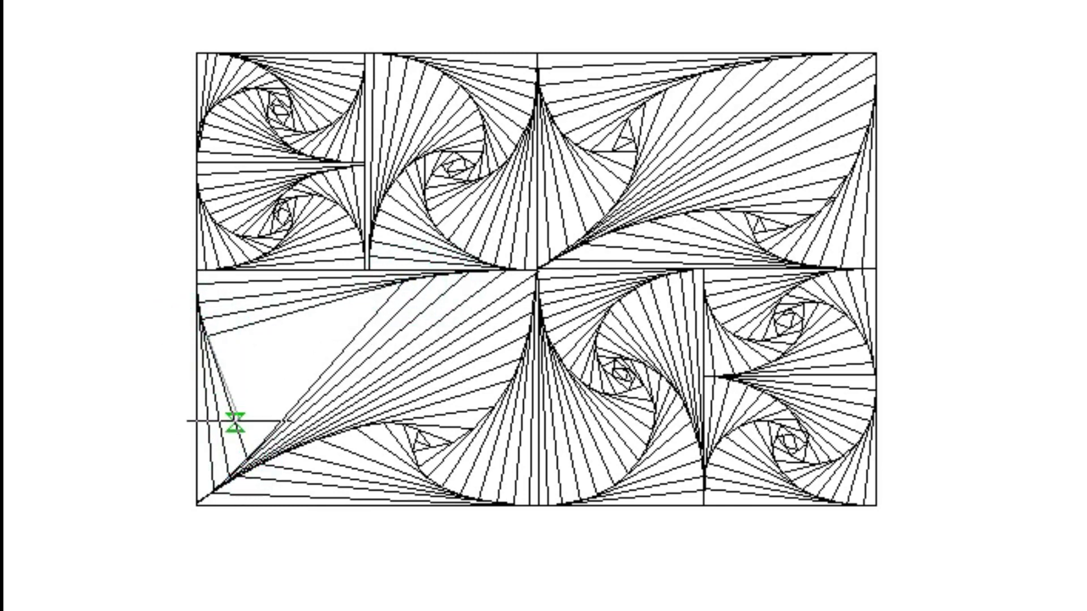
left_click(366, 293)
left_click(199, 348)
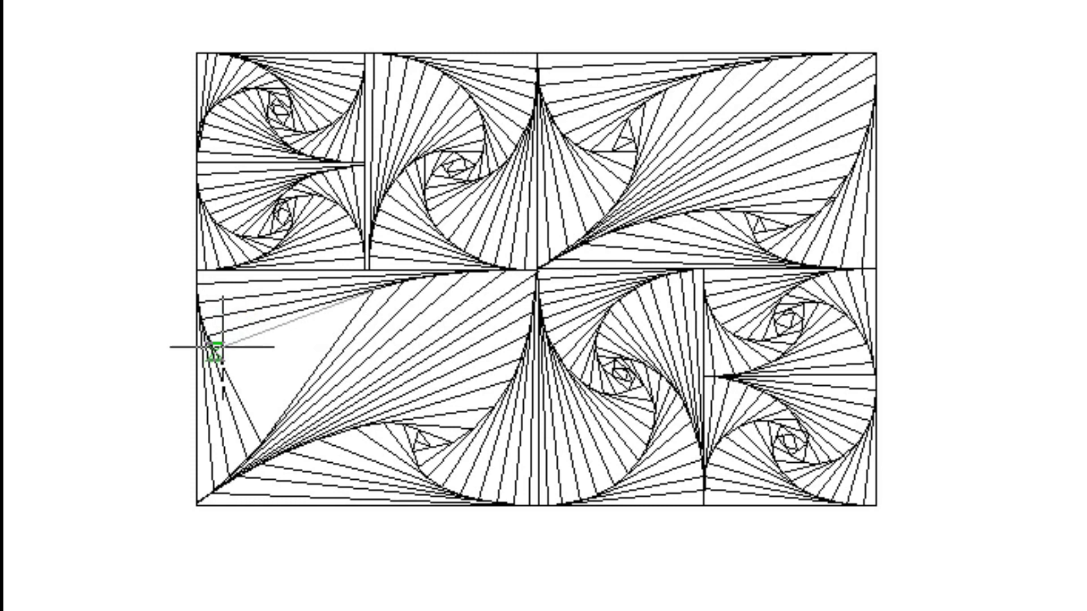
left_click(252, 452)
left_click(348, 301)
left_click(199, 353)
left_click(246, 364)
left_click(286, 390)
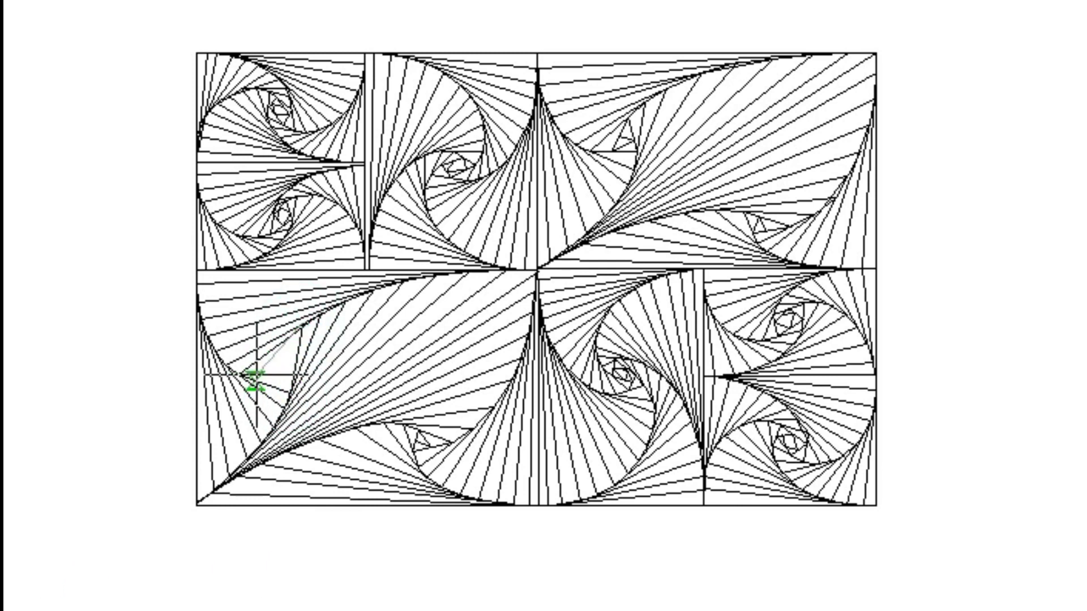
left_click(281, 364)
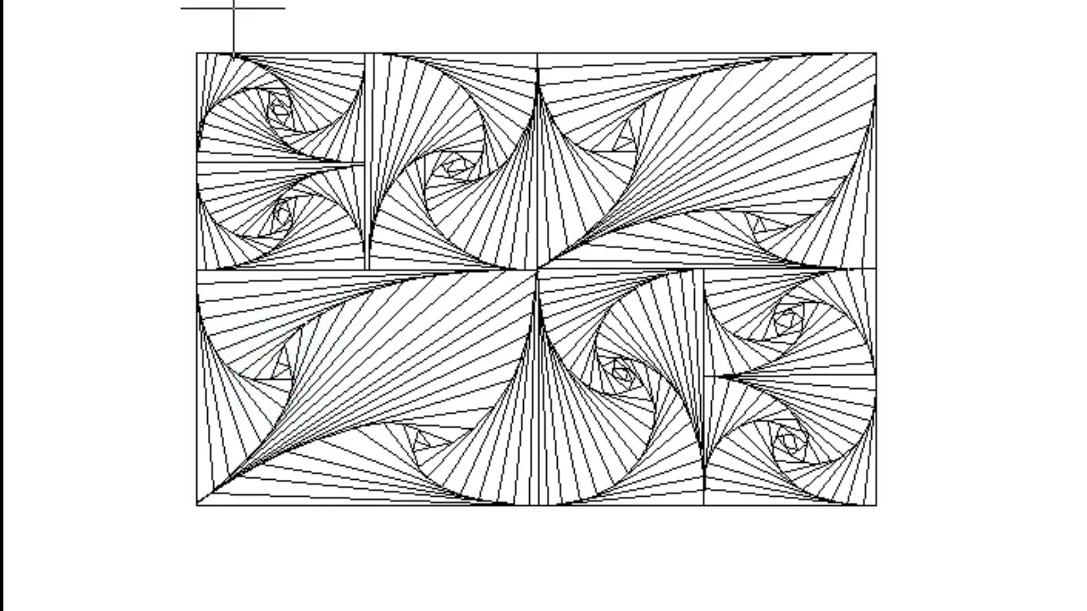
Draw a border rectangle from just outside the top-left to beyond the bottom-right of the artwork.
left_click(181, 36)
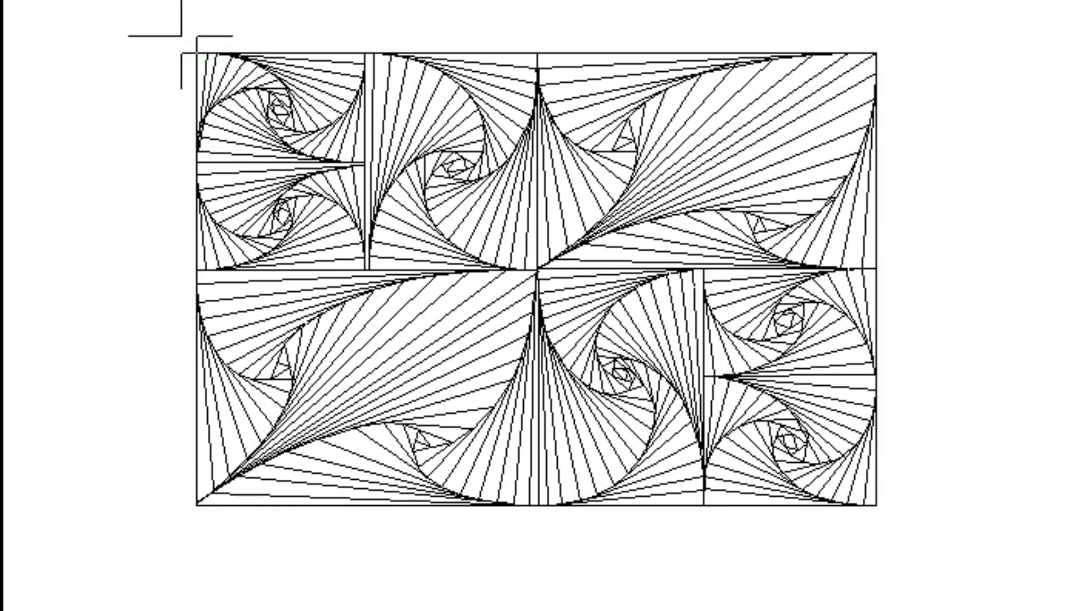
left_click(898, 532)
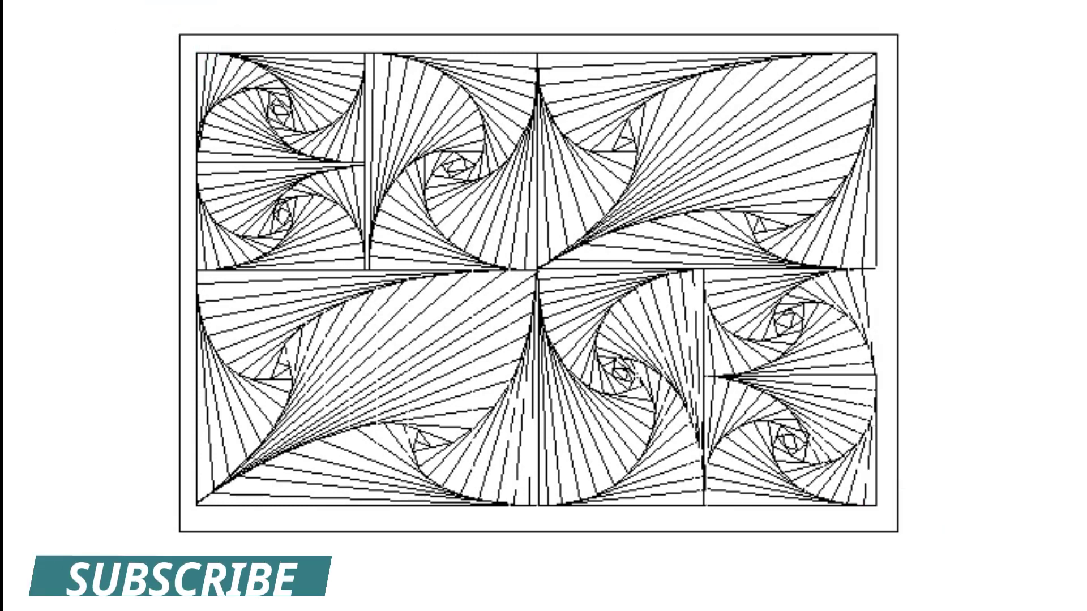